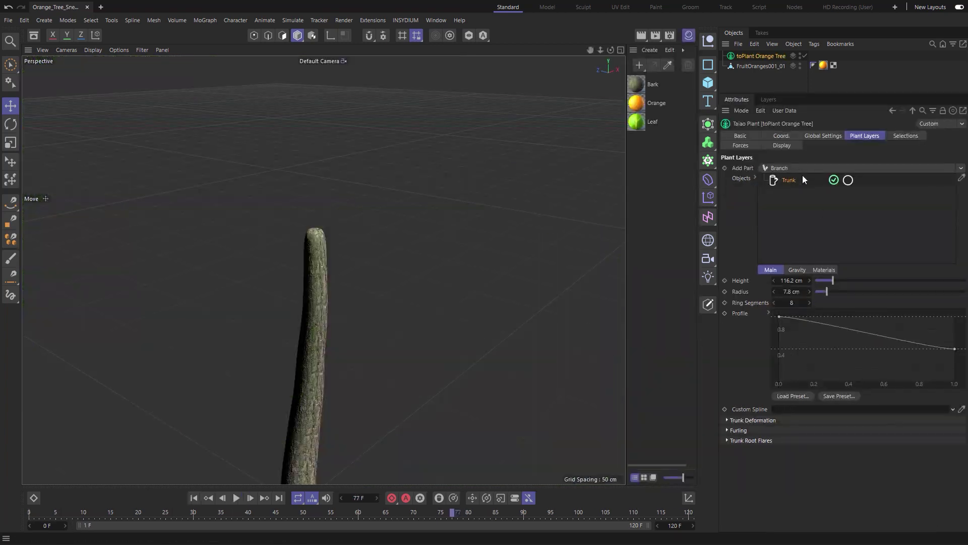
- Add a Branch layer to the trunk angled at 42.6° with 11.2% variation and Bark material
click(800, 168)
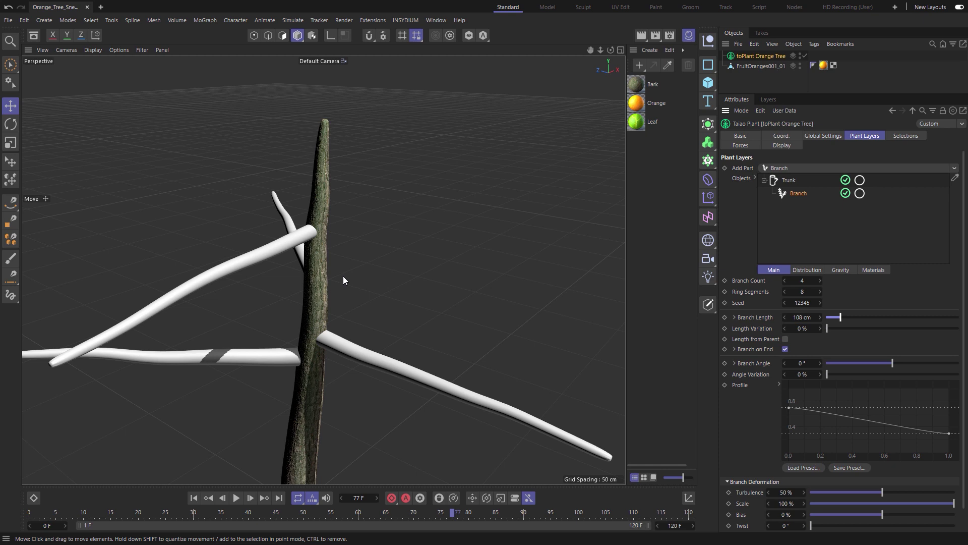
scroll(343, 280, down, 5)
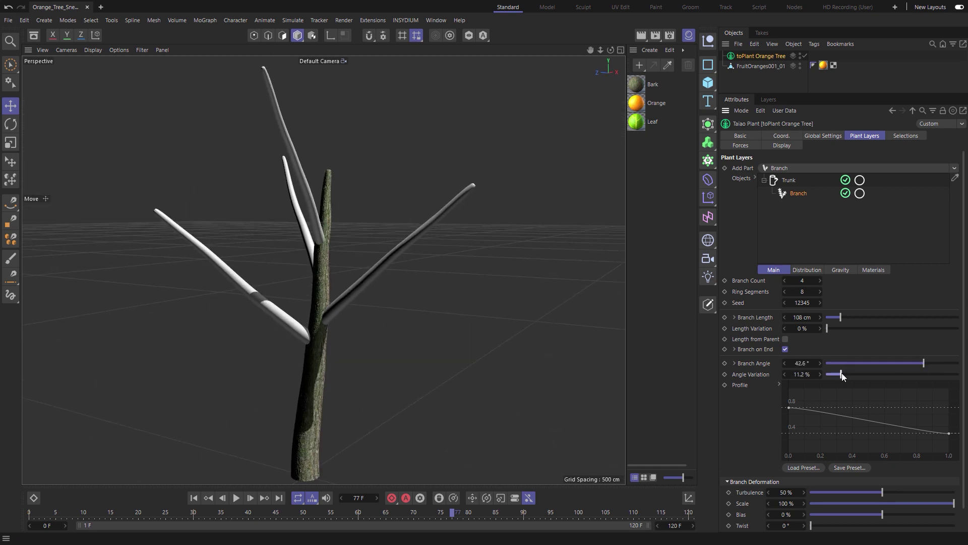
click(873, 270)
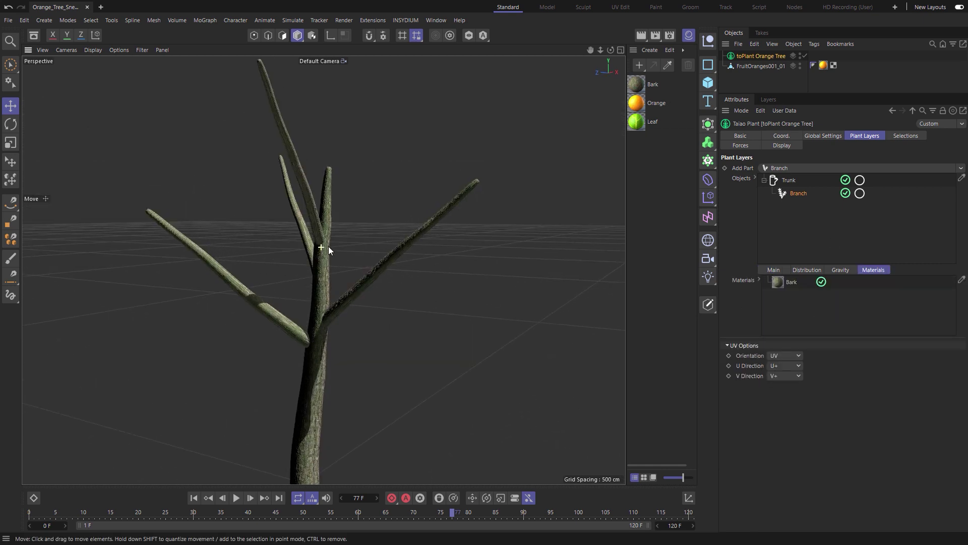
scroll(329, 250, up, 5)
- Set the plant's Meshing Type to Joined and review the Bark material's projection options
click(821, 136)
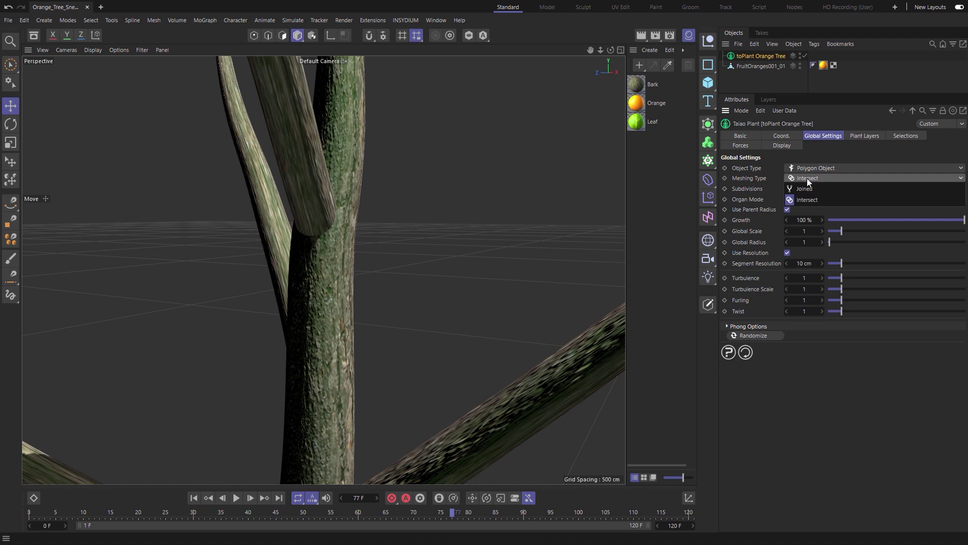
click(806, 188)
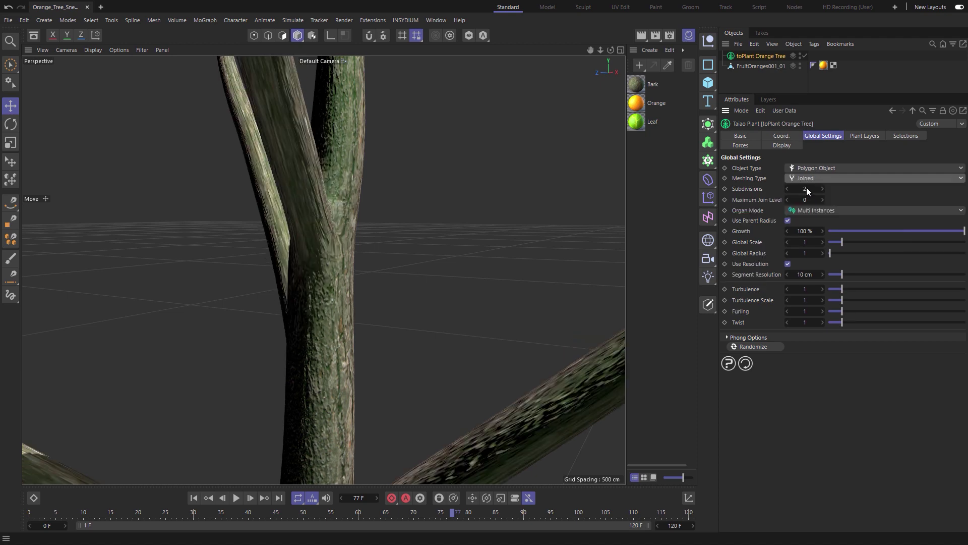
click(864, 137)
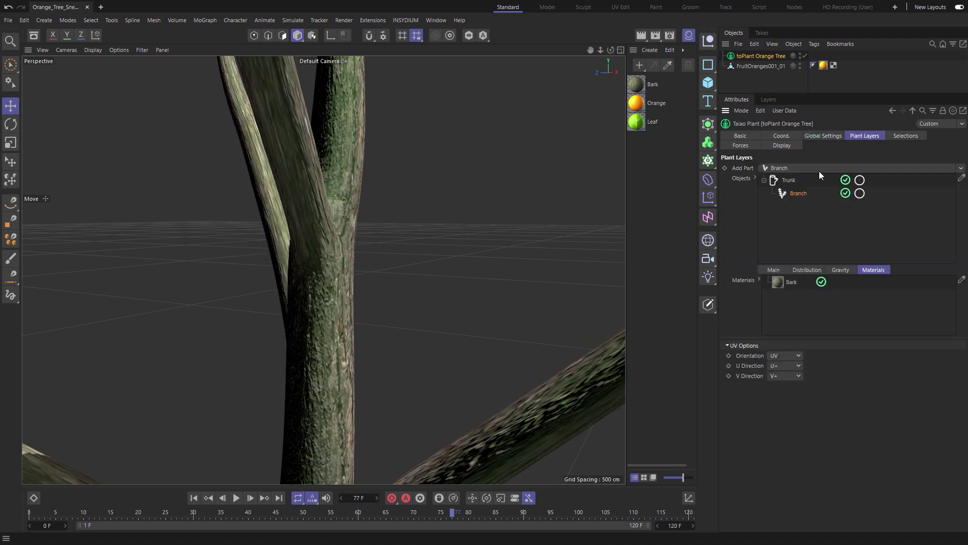
click(780, 283)
scroll(238, 313, down, 5)
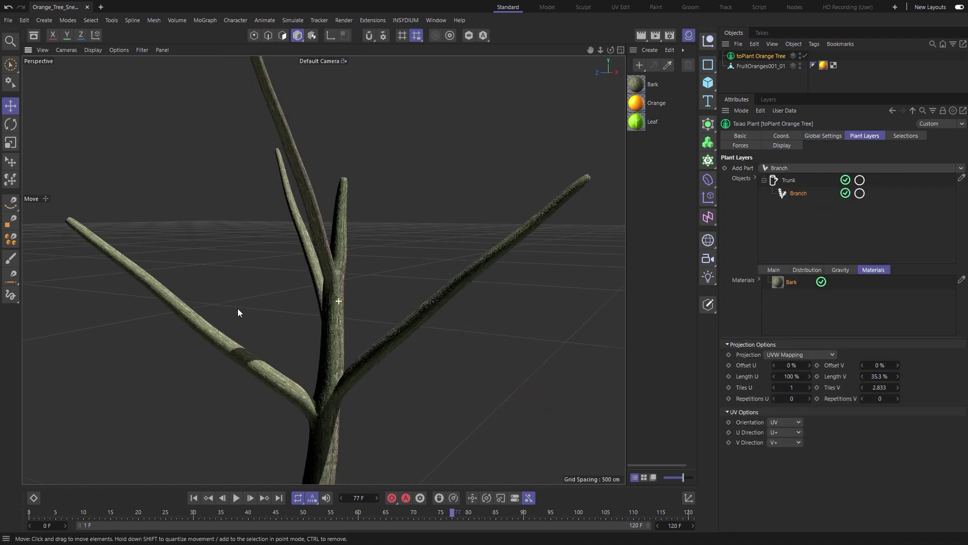
scroll(247, 314, down, 2)
- Lengthen and angle Branch.1, raise its distribution curve's right end, add gravity droop and Bark material
click(797, 169)
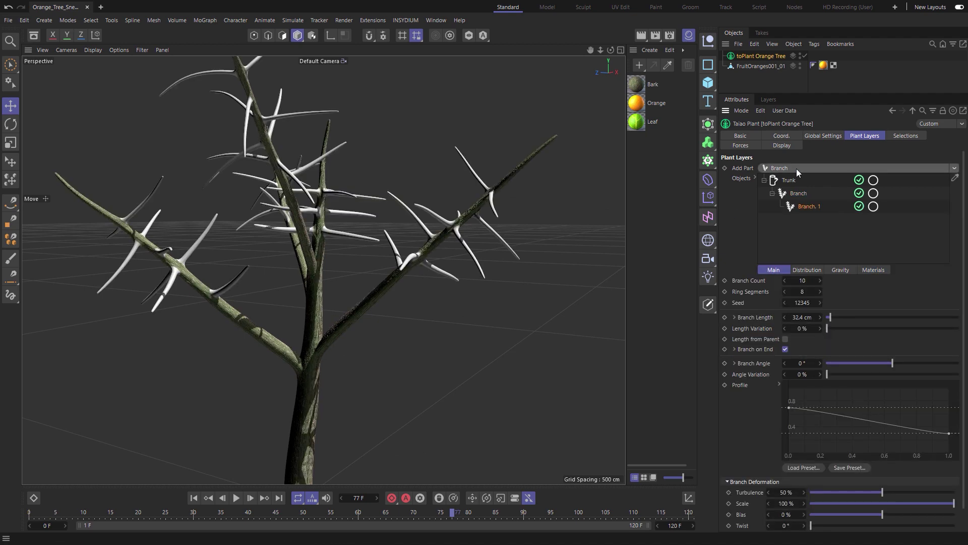
drag(834, 318, 843, 315)
drag(893, 363, 937, 362)
scroll(310, 259, down, 2)
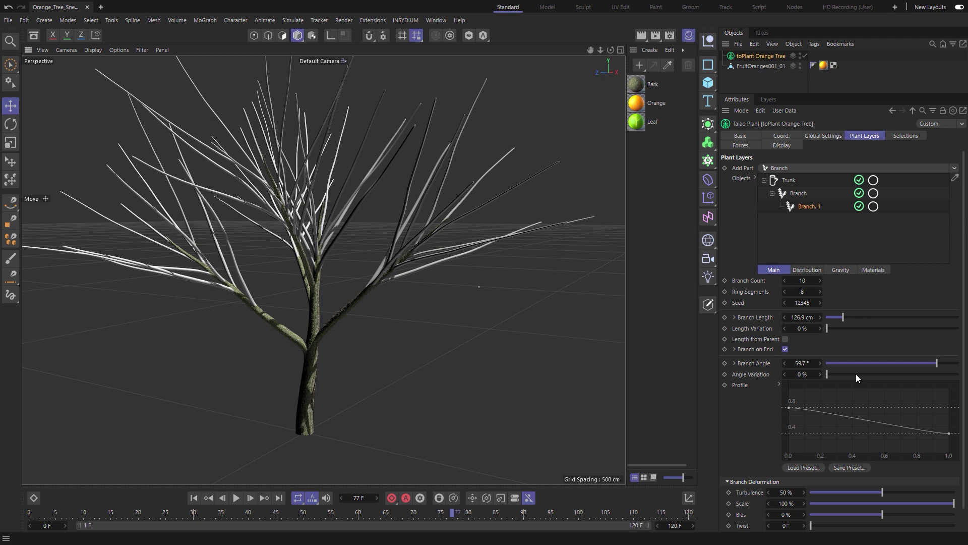
click(806, 270)
drag(958, 379, 958, 317)
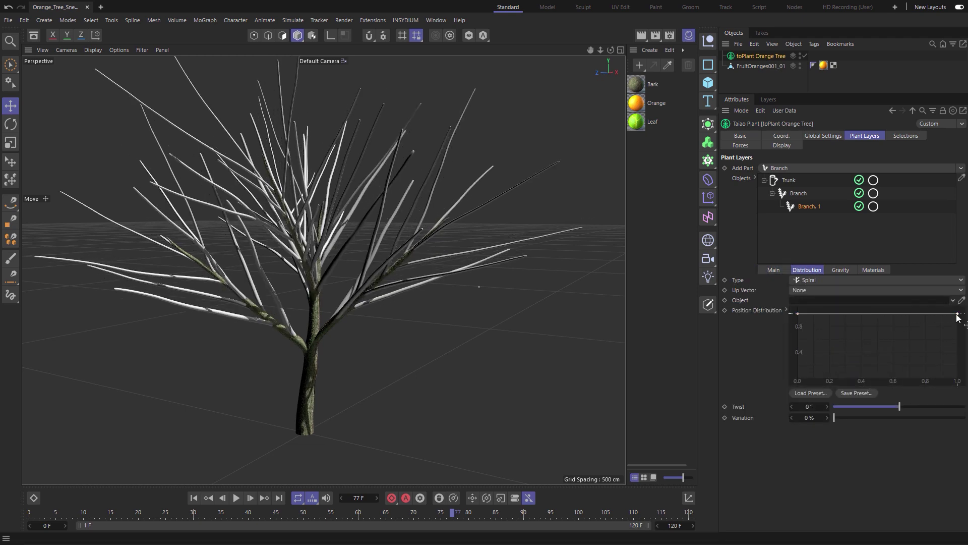
click(840, 270)
drag(858, 280, 898, 281)
mouse_move(816, 292)
mouse_down()
mouse_move(830, 288)
mouse_move(799, 299)
mouse_up()
click(877, 270)
- Add Branch.2 twigs at 44° with 19.9% angle variation, gravity droop and Bark material
click(811, 168)
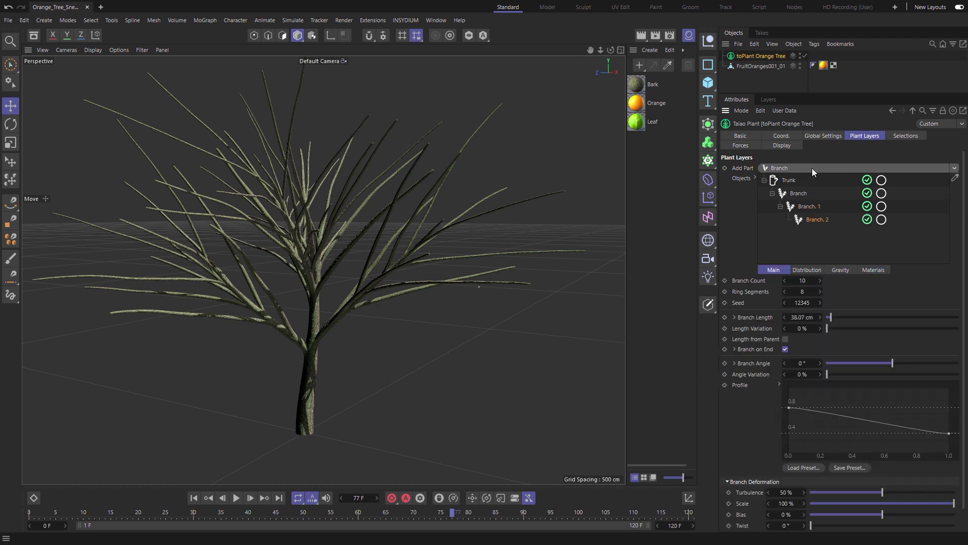
drag(914, 363, 925, 363)
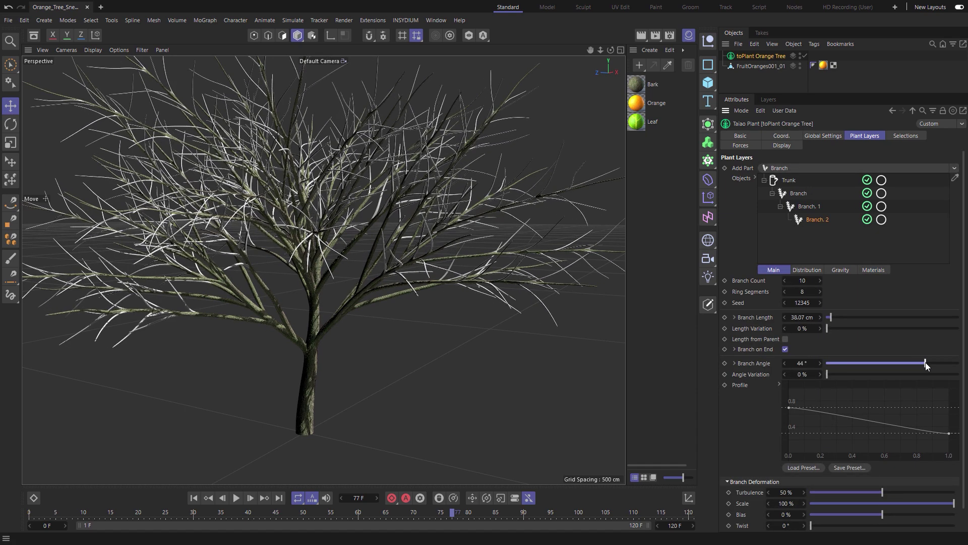
click(854, 374)
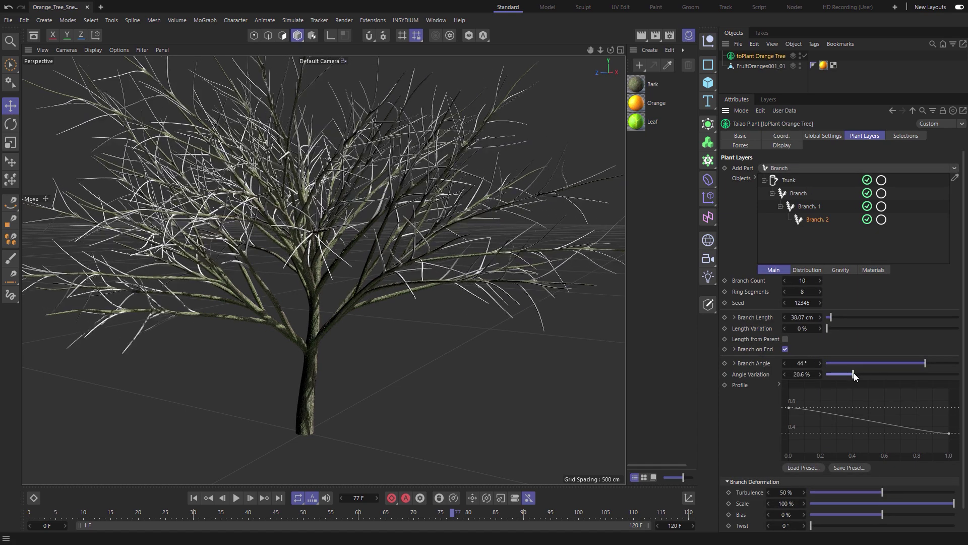
click(846, 270)
click(925, 280)
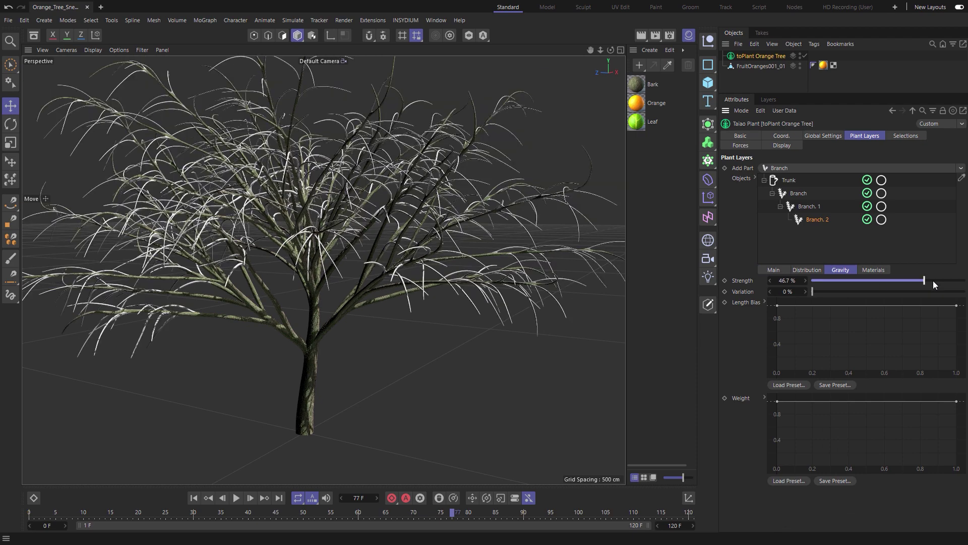
click(879, 269)
drag(636, 84, 769, 303)
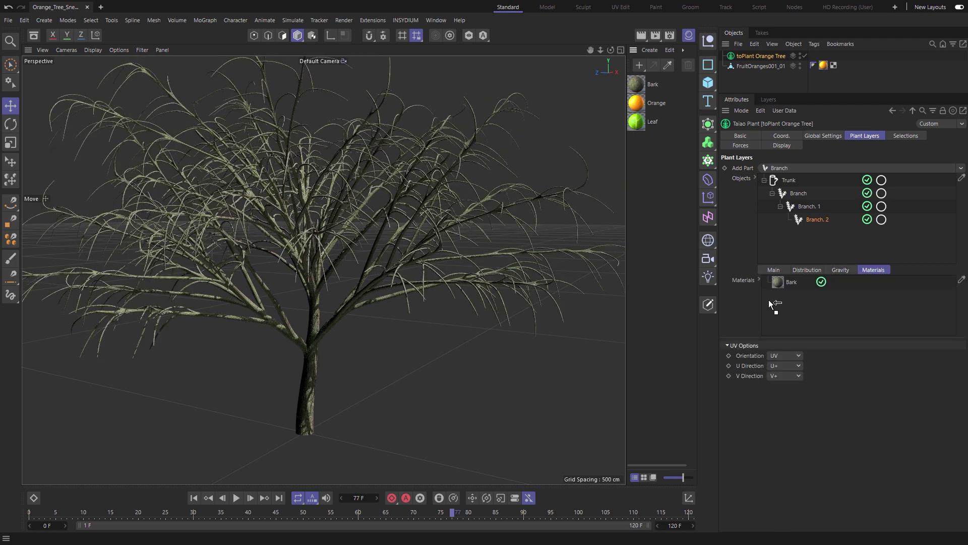
scroll(443, 225, up, 5)
- Add a Leaf layer to the twigs with the green Leaf material, folded and furled
click(795, 170)
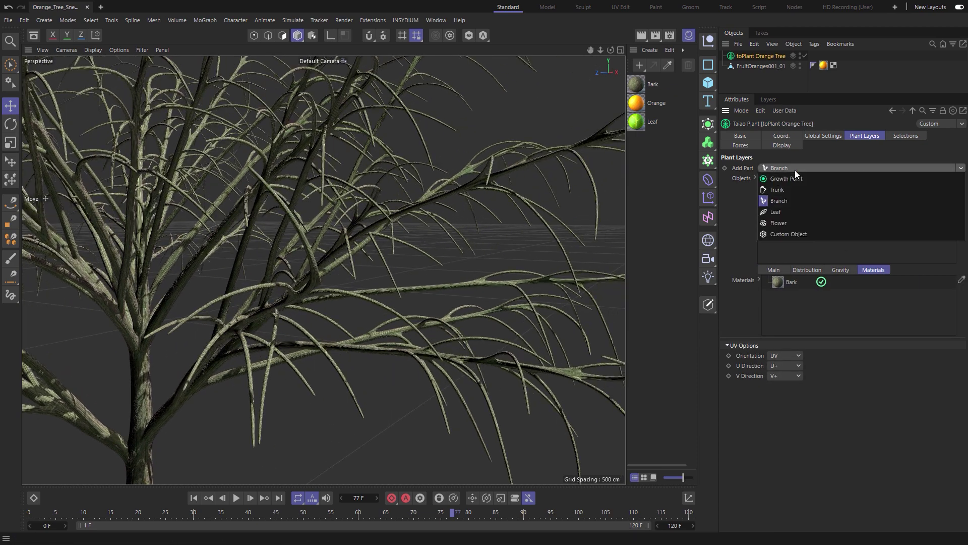
click(783, 210)
click(873, 269)
drag(637, 121, 781, 274)
click(781, 273)
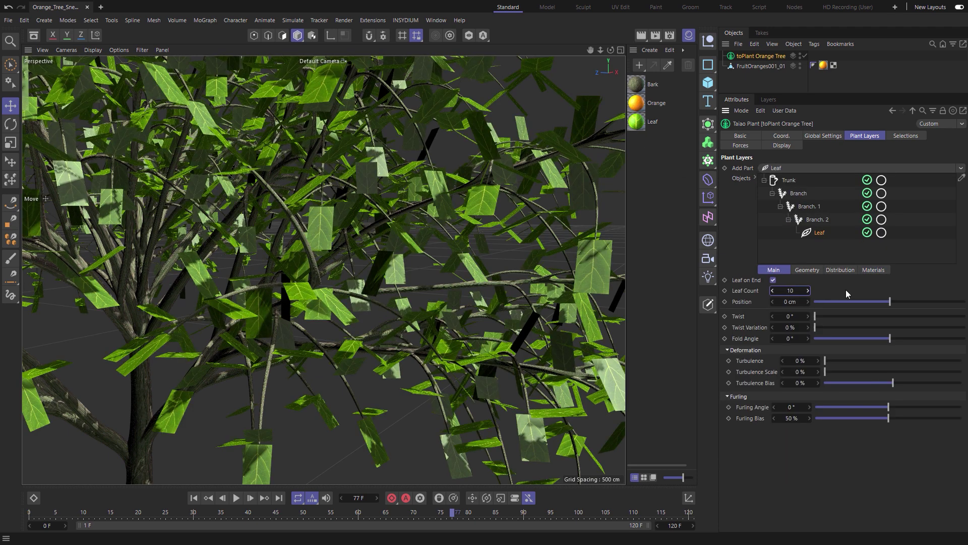
drag(908, 337, 925, 337)
mouse_move(889, 407)
mouse_down()
mouse_move(915, 407)
mouse_move(891, 405)
mouse_up()
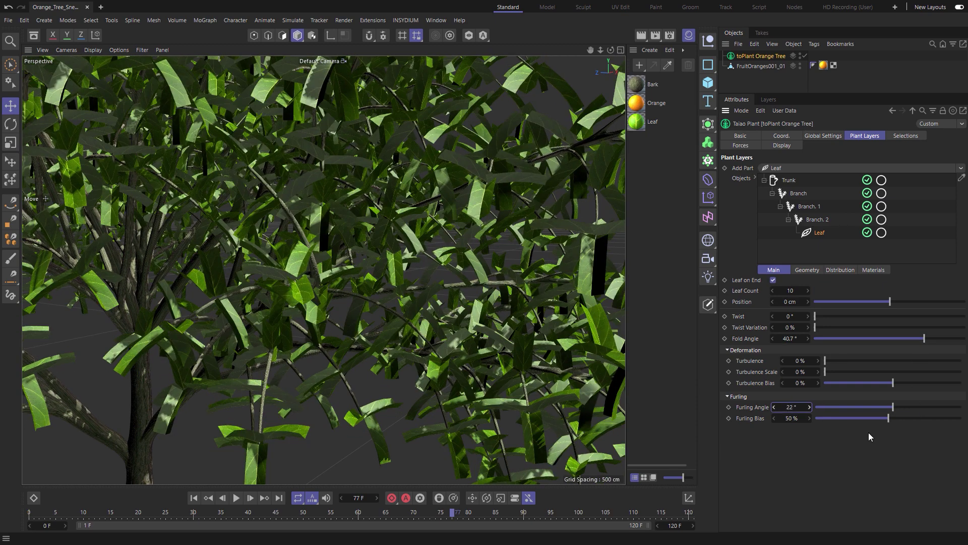
- Give the leaves 5 width segments, 1.8 thickness, a pointed profile and a 40.5° Fibonacci spiral
click(811, 271)
alt+drag(525, 269, 359, 243)
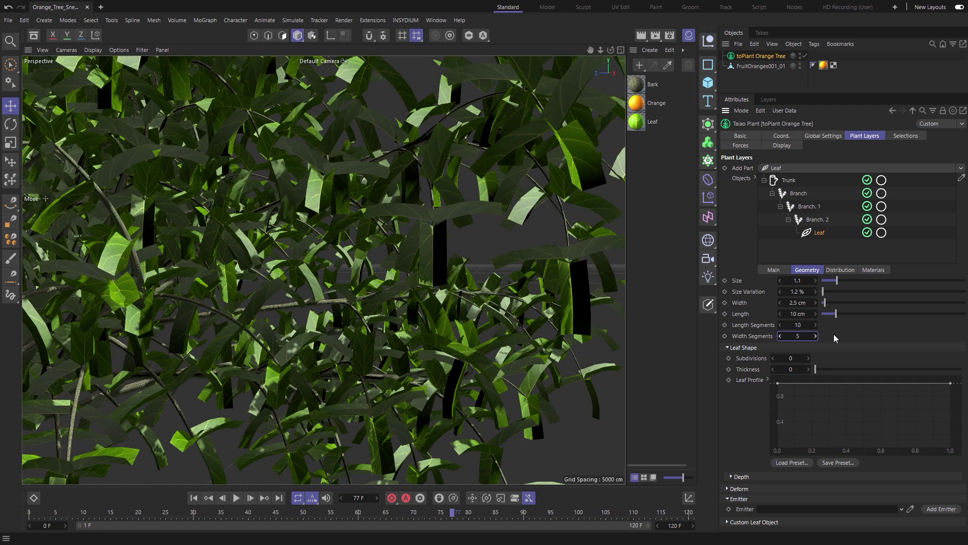
key(Return)
alt+drag(454, 272, 359, 199)
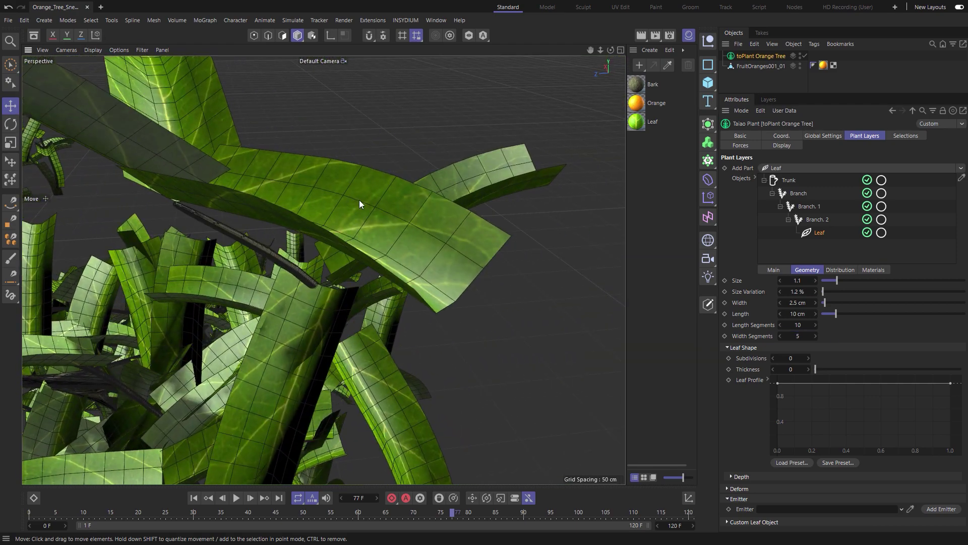
click(840, 368)
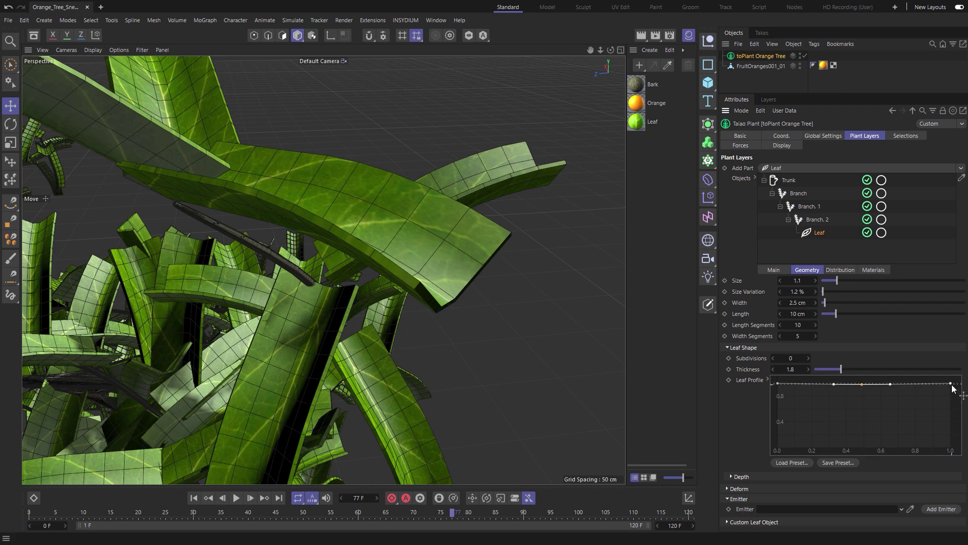
drag(952, 457, 951, 450)
drag(777, 383, 777, 461)
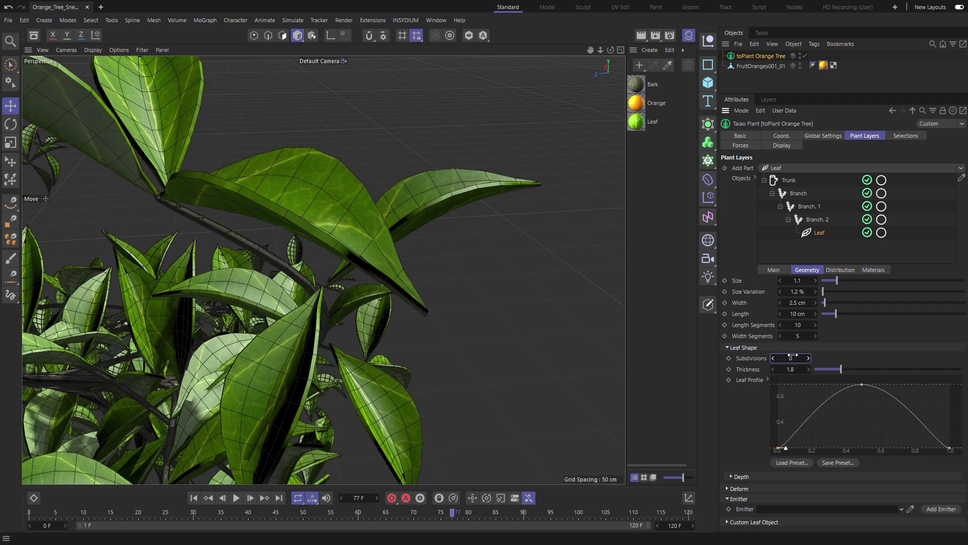
alt+drag(550, 261, 353, 167)
click(838, 270)
drag(916, 303, 928, 301)
- Add a fourth branch level under the twigs with gravity and its own material settings
scroll(545, 232, down, 10)
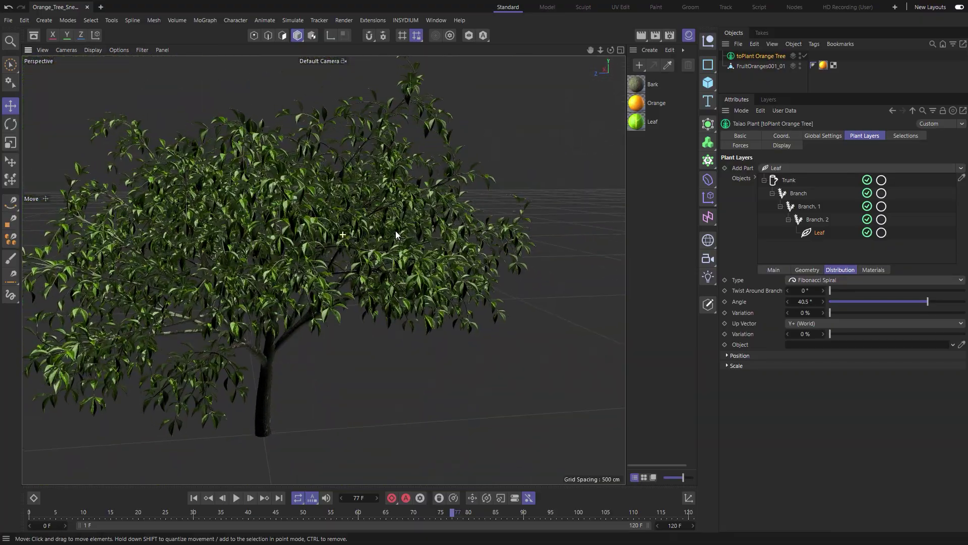
scroll(545, 233, up, 10)
click(822, 169)
click(791, 205)
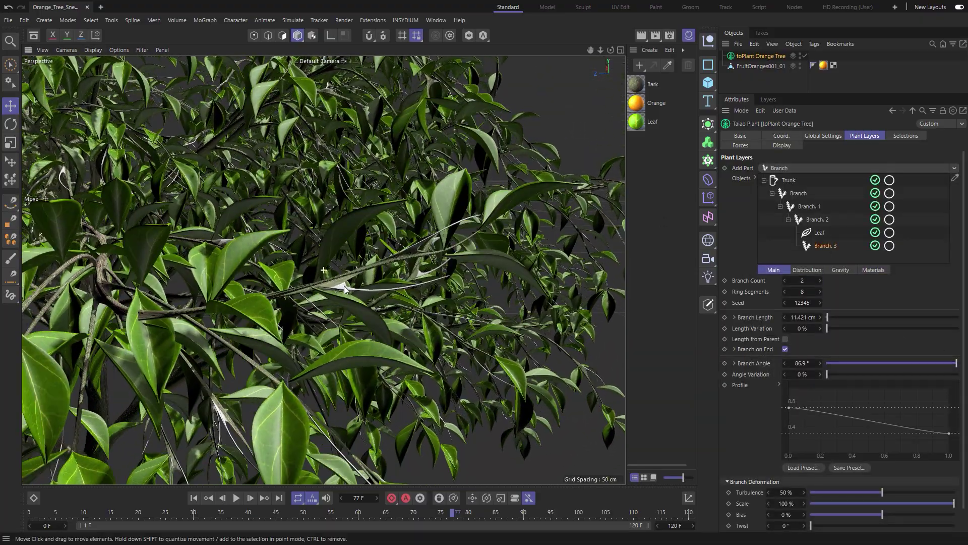
click(840, 269)
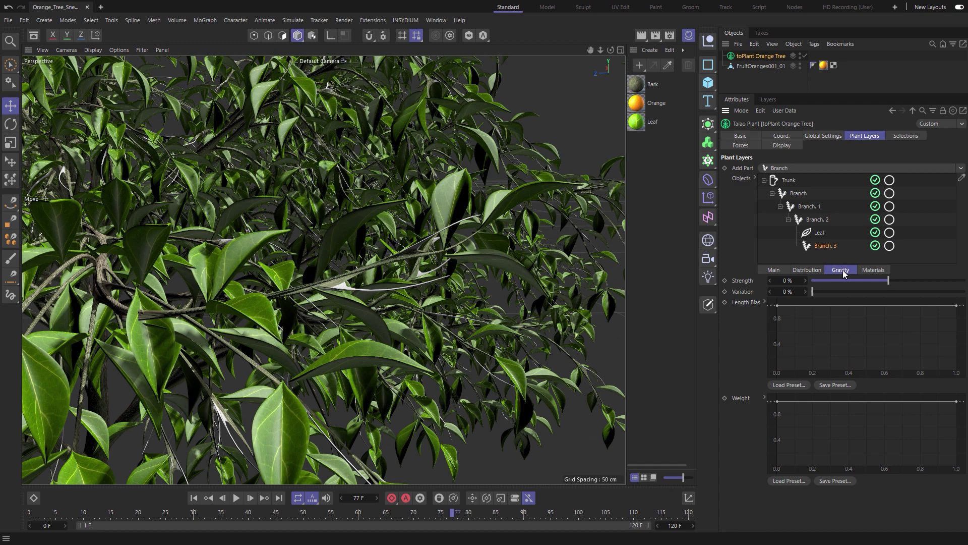
click(963, 280)
click(873, 269)
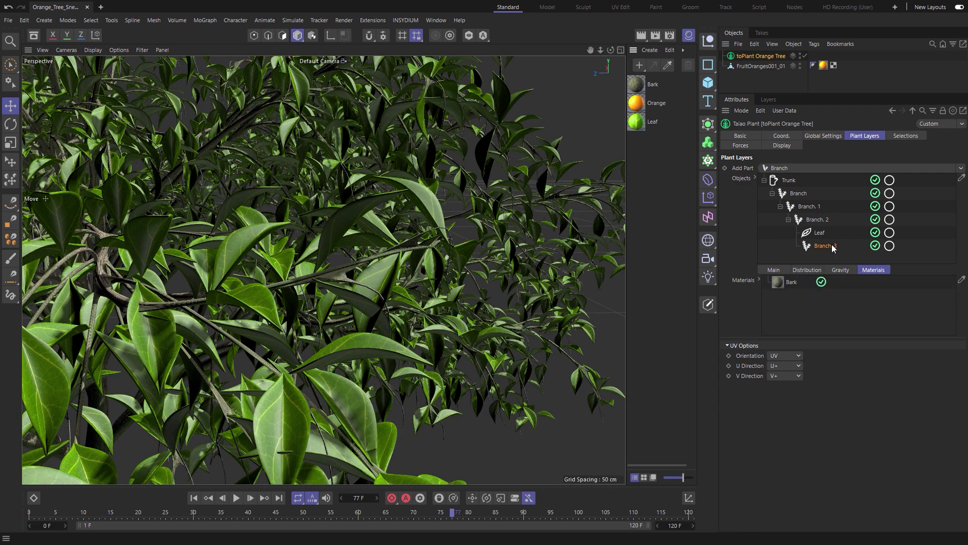
- Add a Custom Object using FruitOranges001_01 with 15.7% spawn, 15.7% size variation and Orange material
click(952, 168)
click(810, 244)
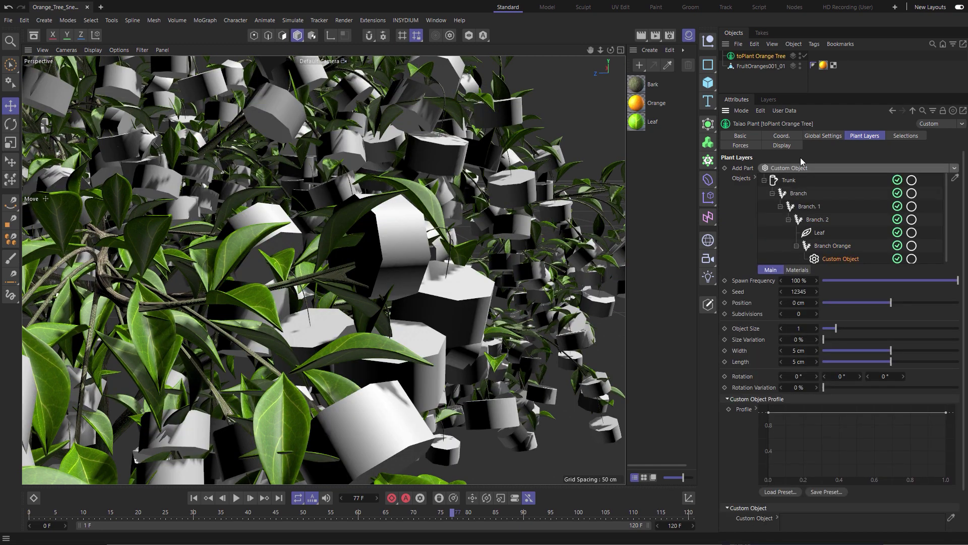
drag(795, 525, 795, 526)
click(844, 281)
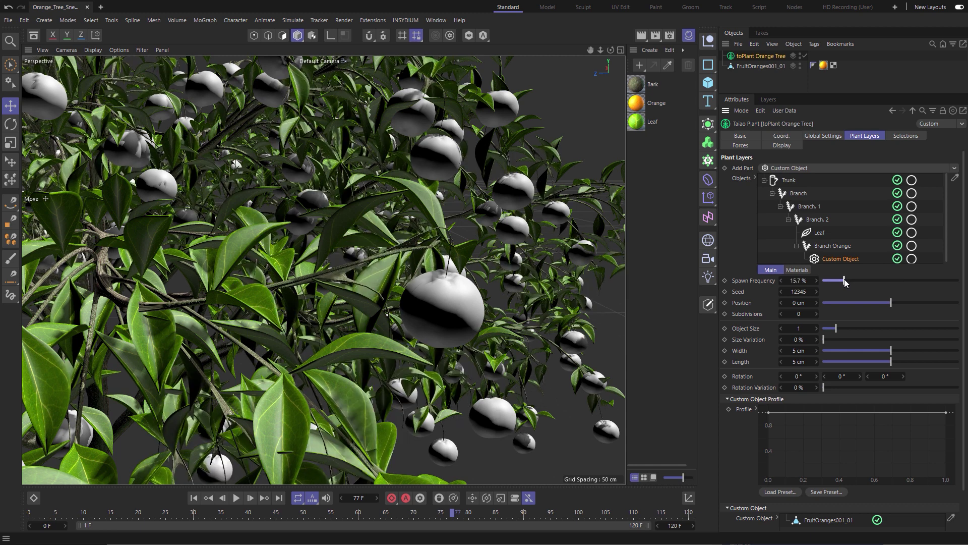
click(844, 340)
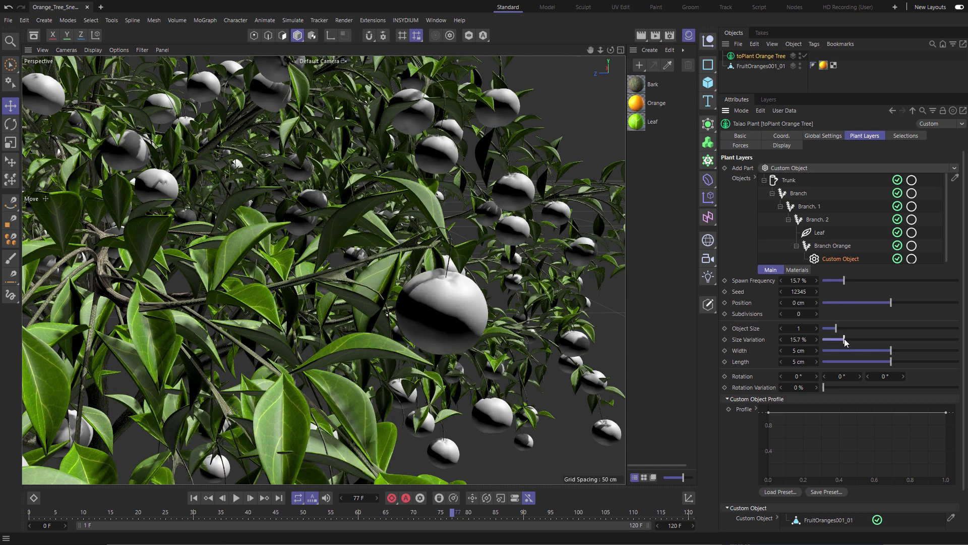
click(799, 270)
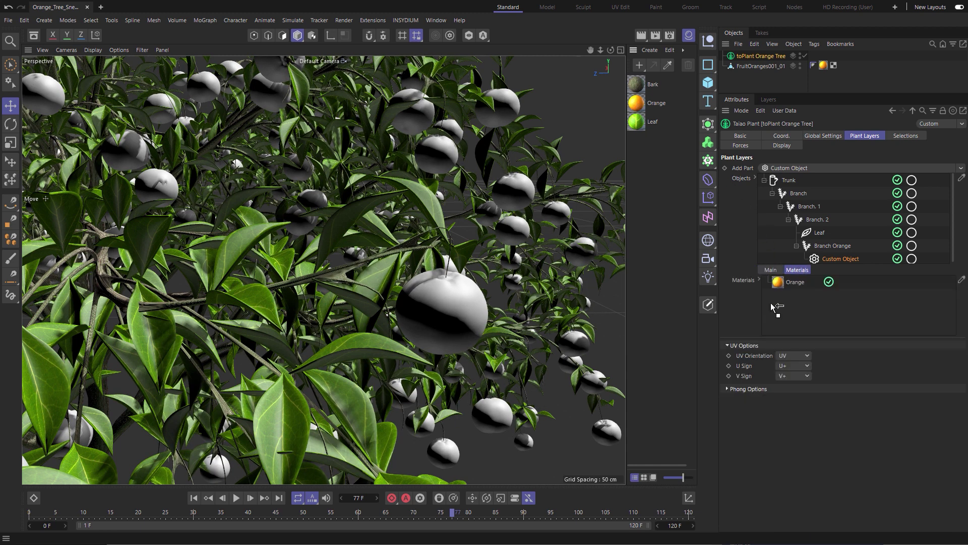
alt+right_drag(345, 274, 257, 271)
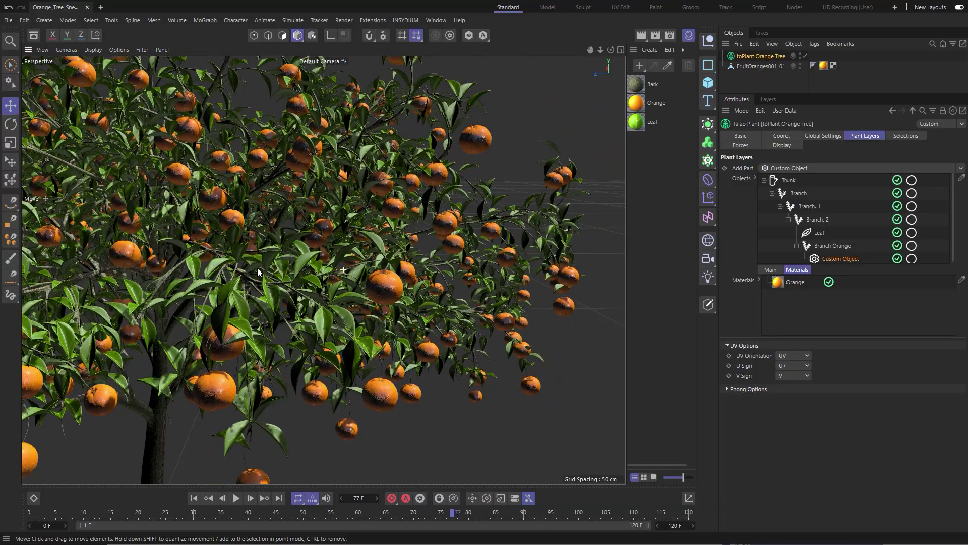
- Orbit around the orange tree to view it from another side
alt+drag(344, 255, 214, 238)
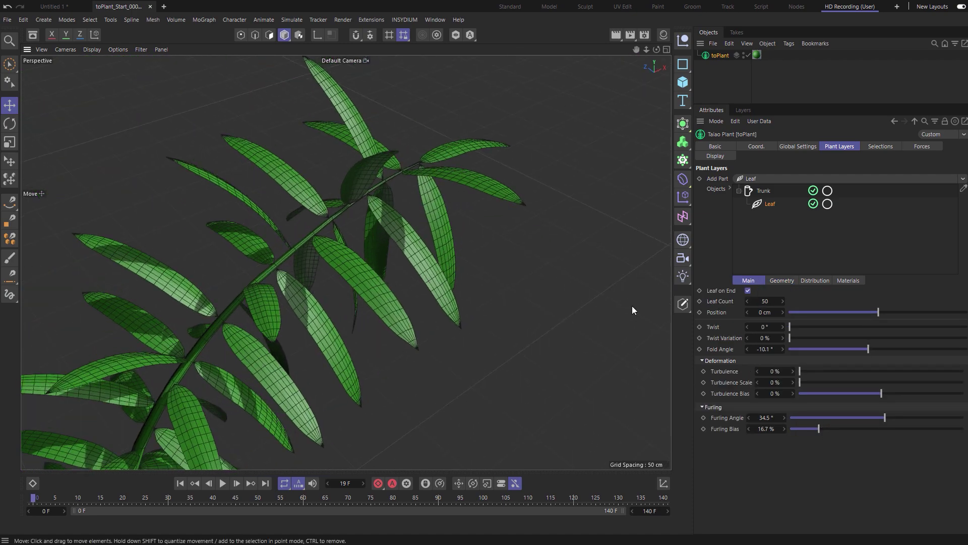
- Arrange the leaves in an Alternate pattern at 6.6° and turn on wind so the frond sways
click(815, 280)
click(857, 290)
click(779, 316)
drag(857, 312, 891, 312)
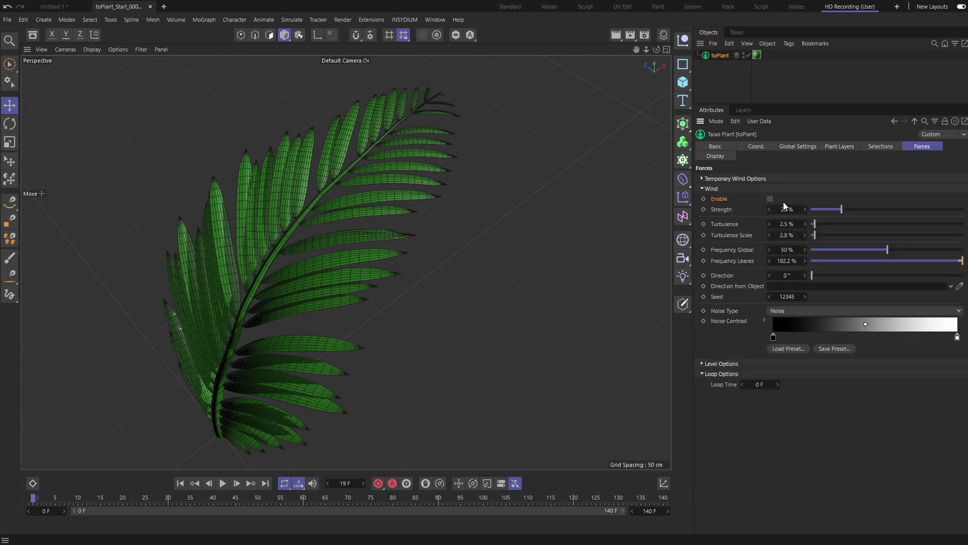
click(770, 199)
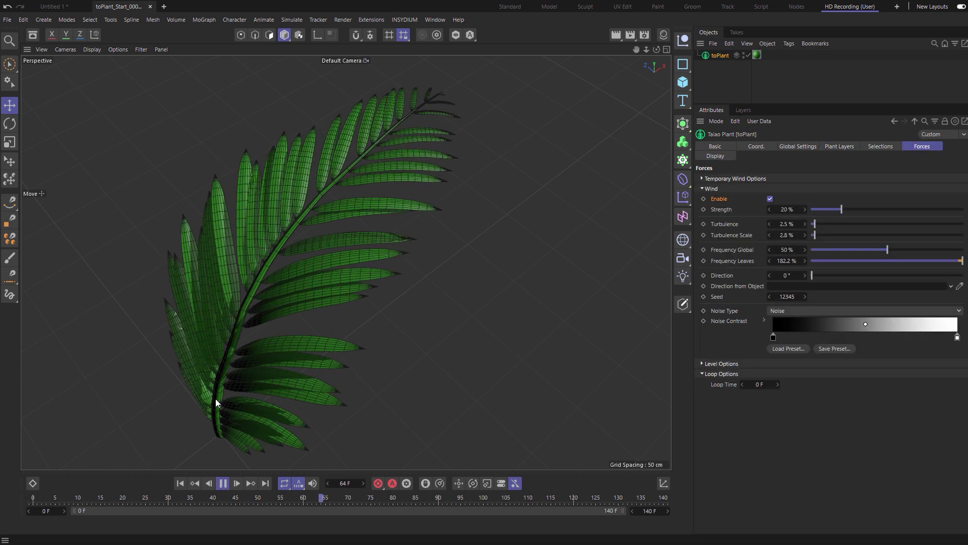
alt+drag(215, 398, 259, 344)
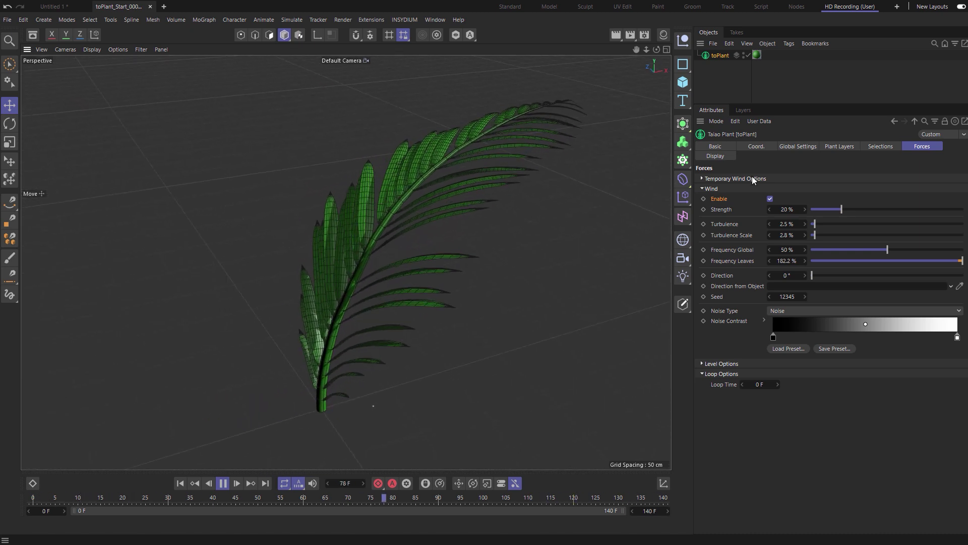
click(840, 146)
- Put the Trunk under a Growth Point with 10 points, 52.8° cone, 38.7% length variation, seed 12347
click(779, 180)
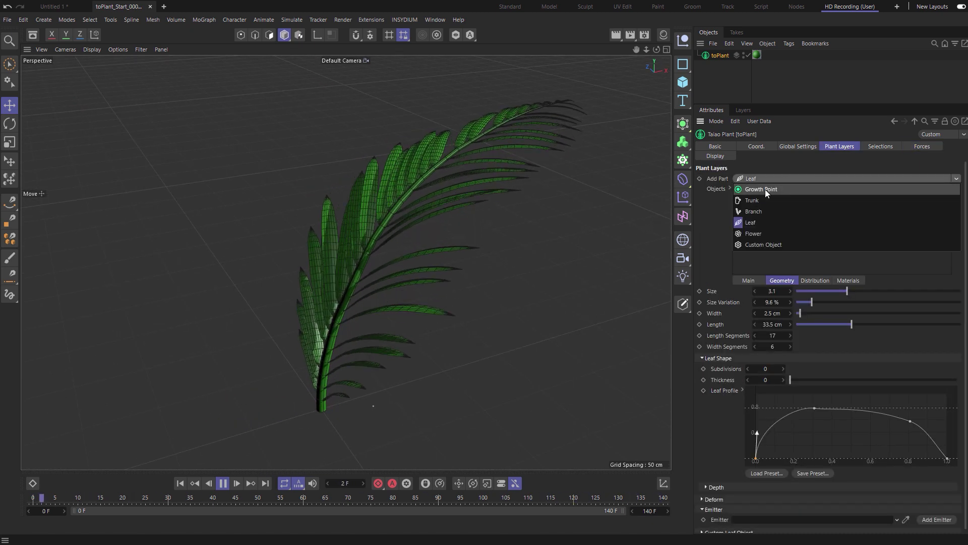
click(764, 189)
mouse_move(764, 190)
mouse_down()
mouse_move(779, 190)
mouse_move(771, 197)
mouse_up()
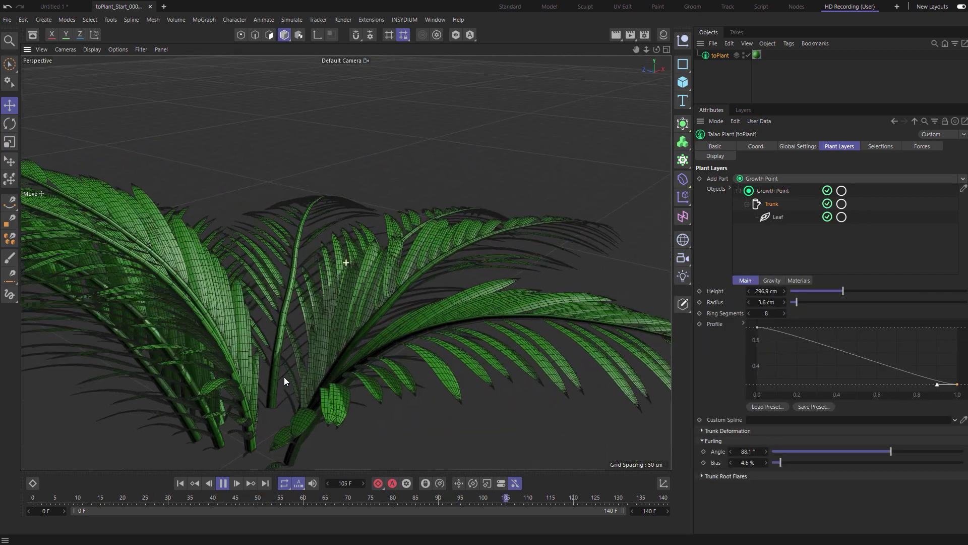
click(767, 191)
drag(895, 313, 865, 313)
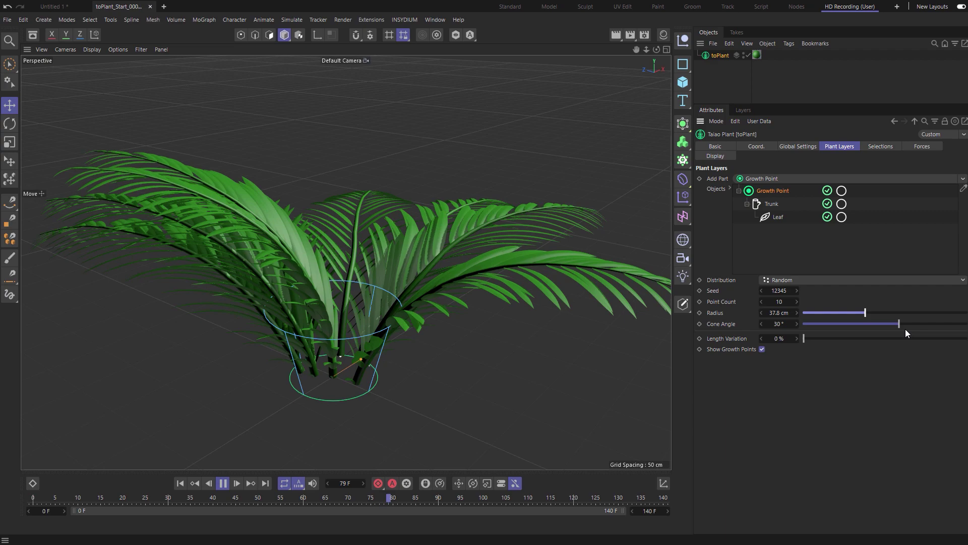
drag(809, 338, 866, 338)
click(797, 290)
click(796, 290)
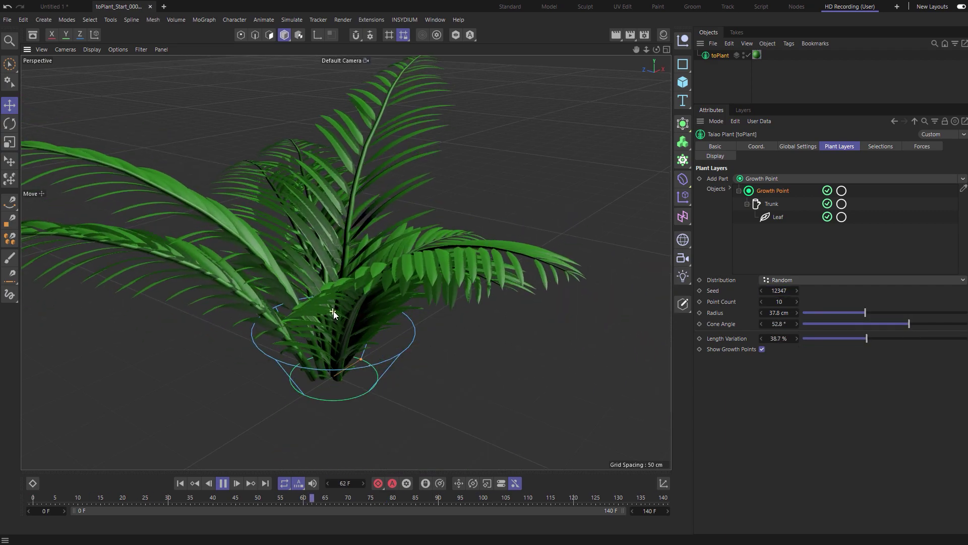
alt+drag(297, 305, 184, 331)
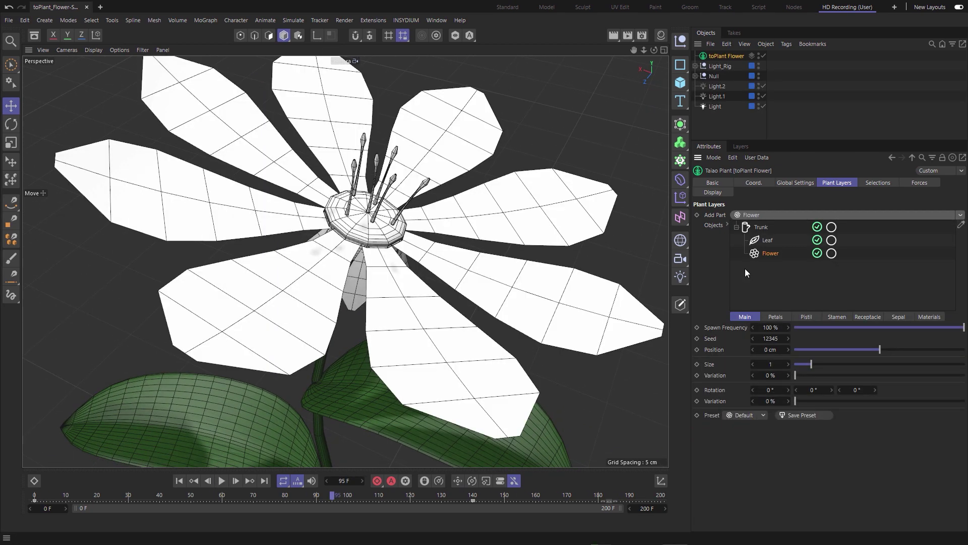
- Drag the scene's flower materials, including Pistil, into the Flower layer's Materials list
click(929, 316)
click(661, 35)
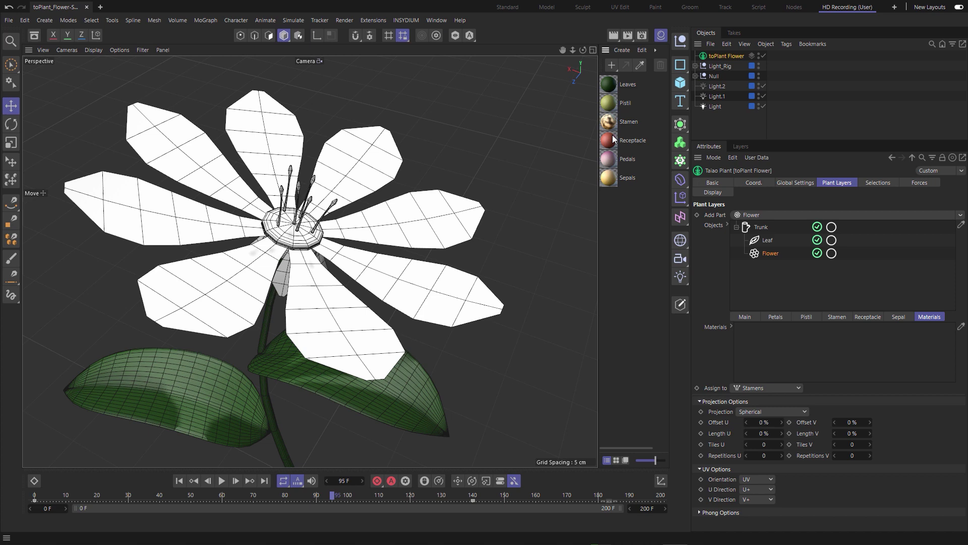
drag(609, 100, 761, 342)
click(766, 387)
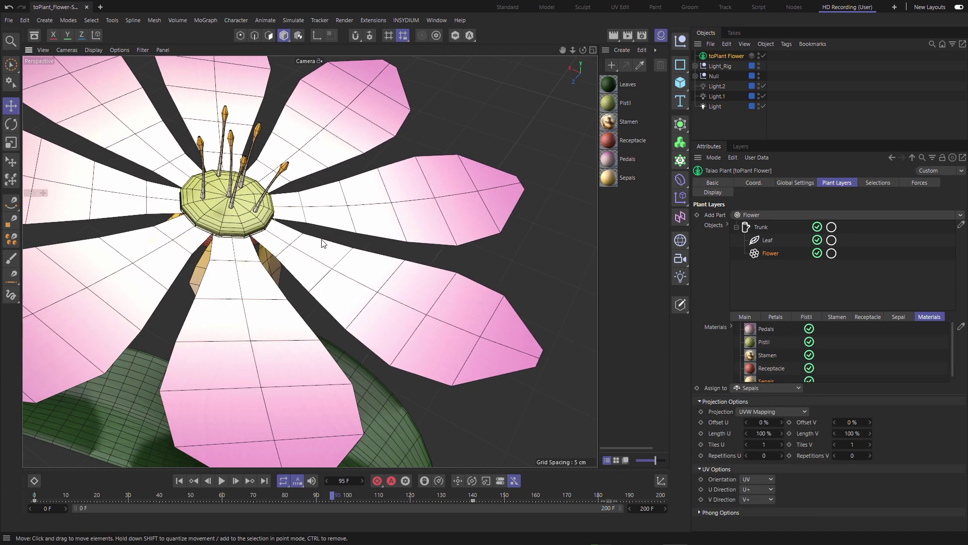
- Set 5 petals, -0.2 cm ring radius, 3 layers 0.1 cm apart, 22.6° layer rotation, -93.1° furling
click(775, 317)
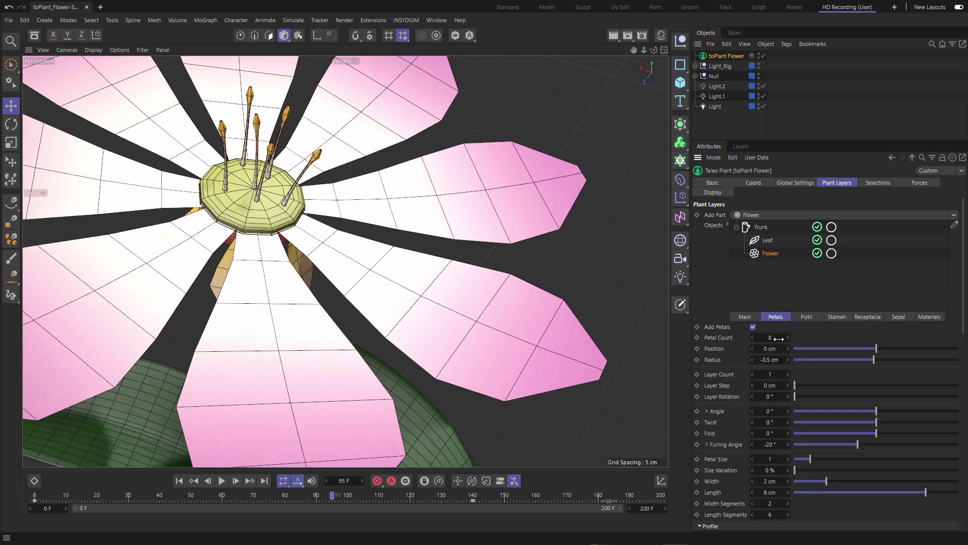
drag(779, 338, 763, 338)
drag(873, 360, 876, 359)
drag(795, 386, 795, 385)
drag(795, 396, 803, 397)
alt+drag(323, 237, 385, 277)
drag(876, 411, 838, 411)
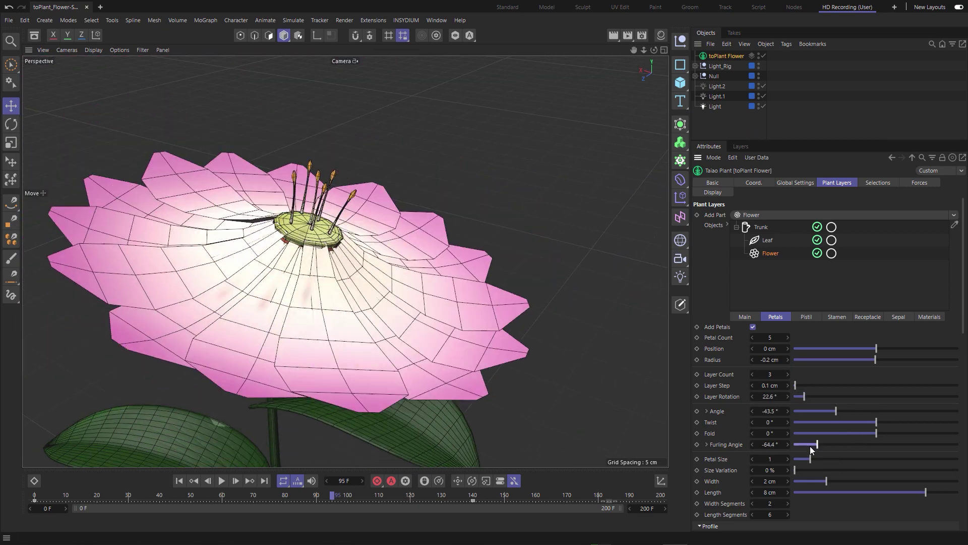
drag(769, 445, 726, 445)
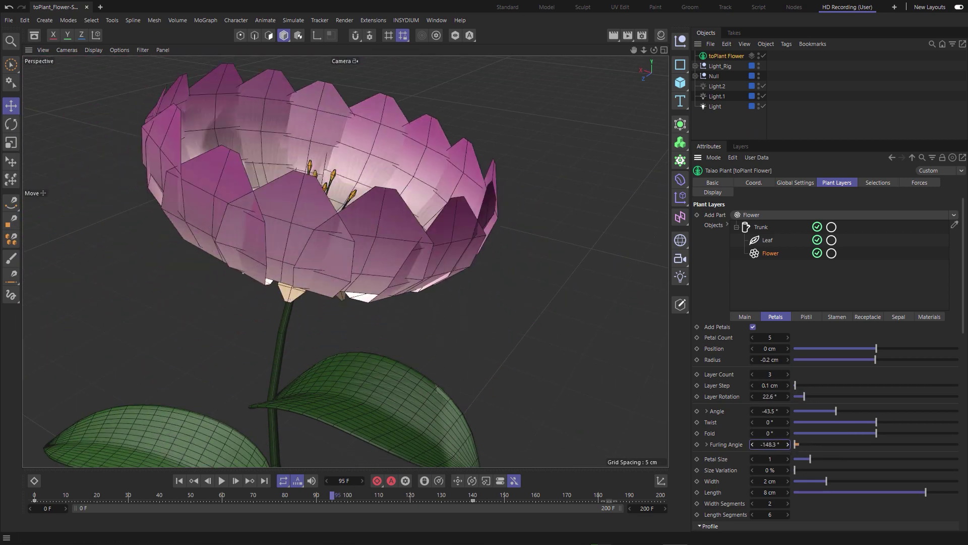
click(706, 410)
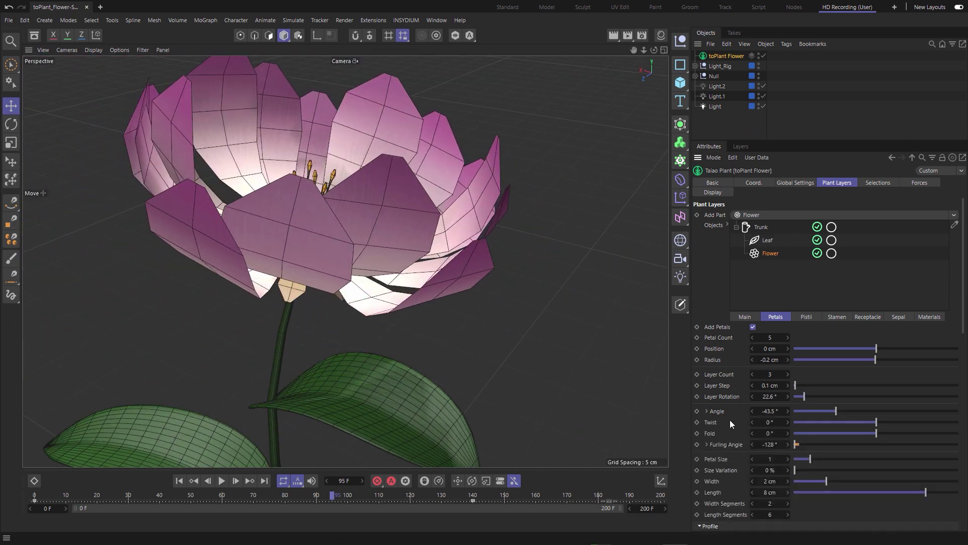
drag(769, 444, 780, 444)
click(706, 445)
- Make the petals 3.3 × 7.8 cm with 5×15 segments, 0.2 thickness and 1 subdivision
scroll(717, 460, down, 2)
scroll(717, 459, down, 2)
drag(826, 362, 848, 362)
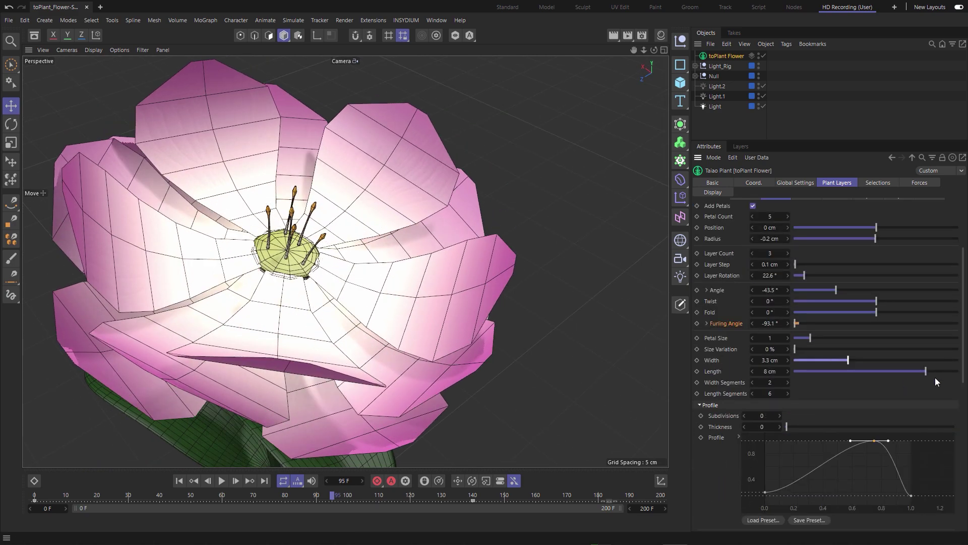
drag(926, 374, 922, 373)
scroll(888, 376, down, 3)
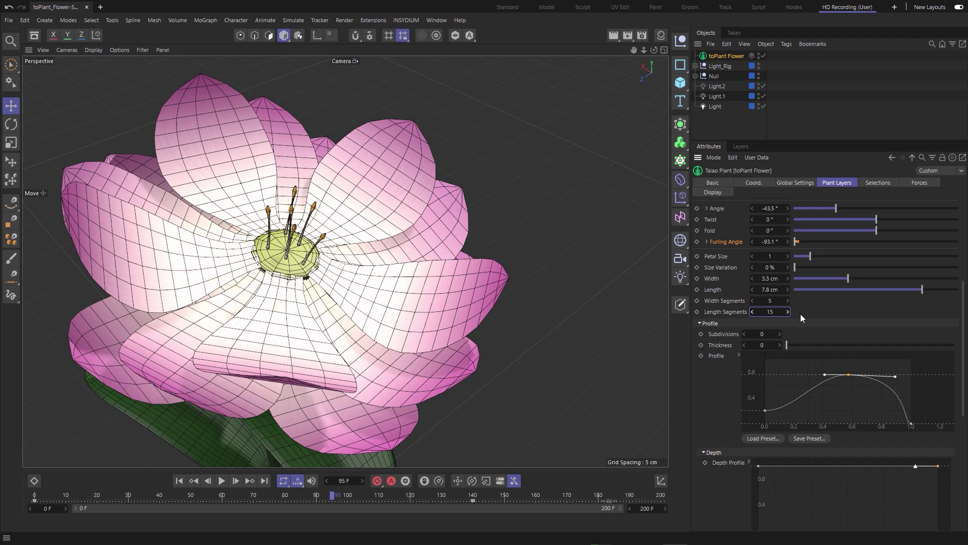
drag(862, 374, 892, 384)
scroll(858, 353, down, 2)
drag(787, 294, 789, 294)
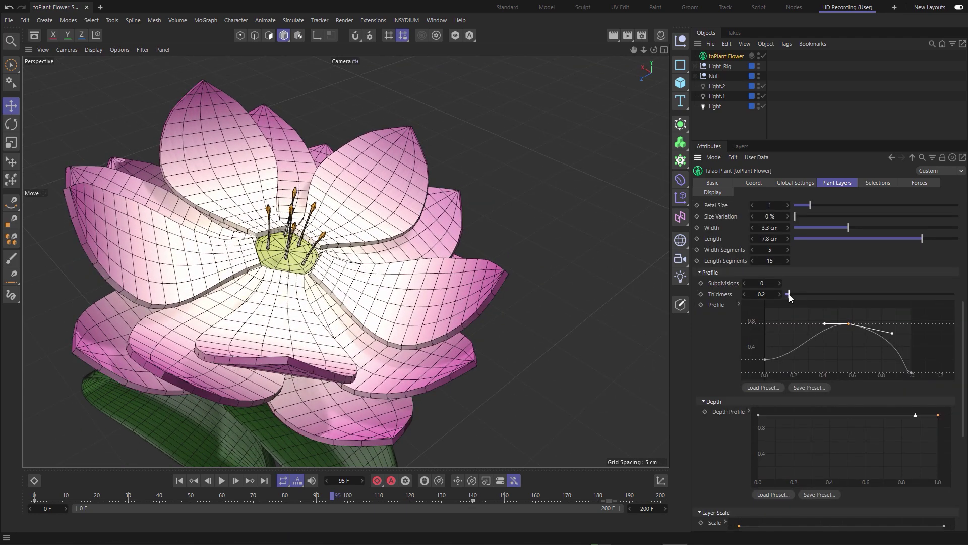
drag(938, 415, 938, 461)
scroll(302, 252, up, 4)
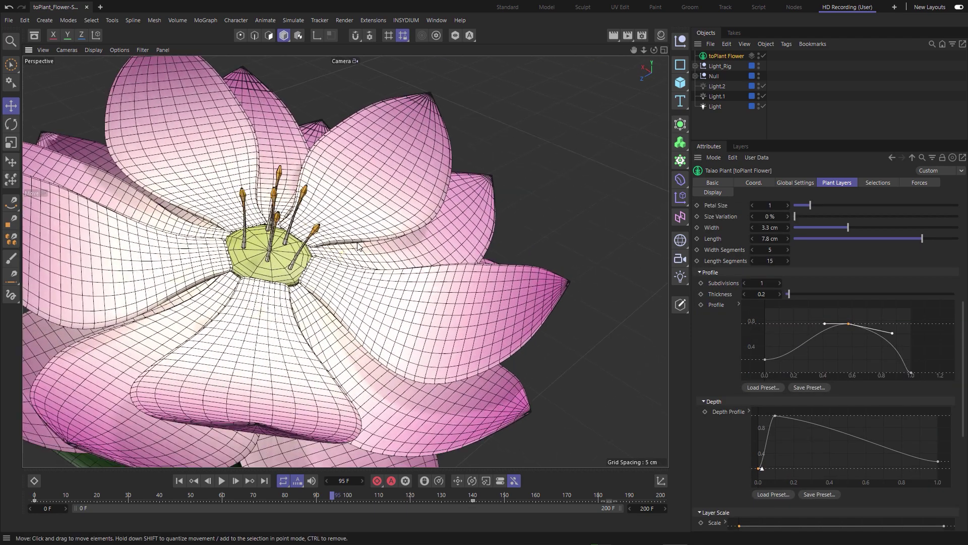
scroll(827, 303, up, 5)
click(805, 316)
- Shift the pistil, then set 169 stamens, 1.3 cm ring radius, 0.7 size, 25.5% variation, 67.2° bend
drag(785, 337, 878, 337)
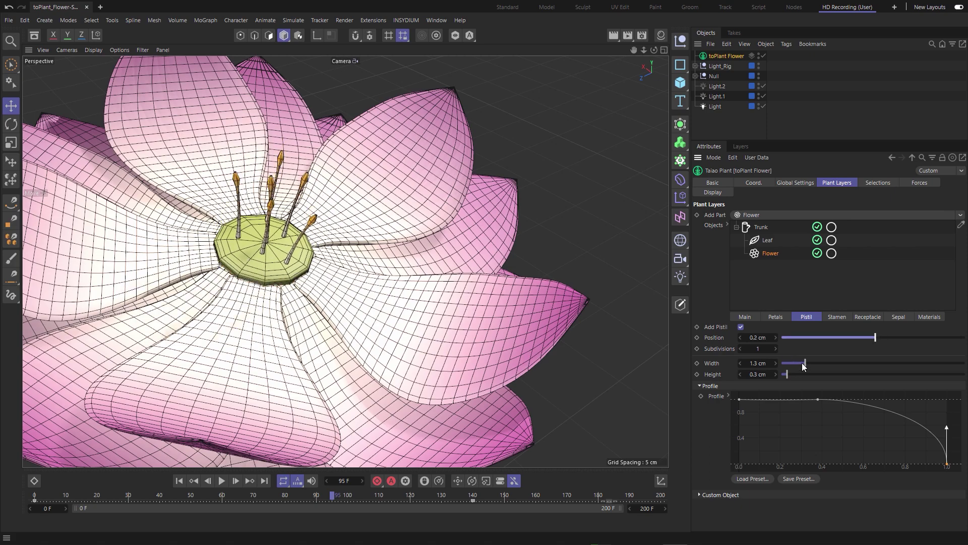
click(837, 317)
scroll(303, 252, up, 2)
drag(770, 337, 794, 338)
drag(809, 406, 806, 405)
drag(815, 361, 816, 359)
drag(815, 417, 835, 417)
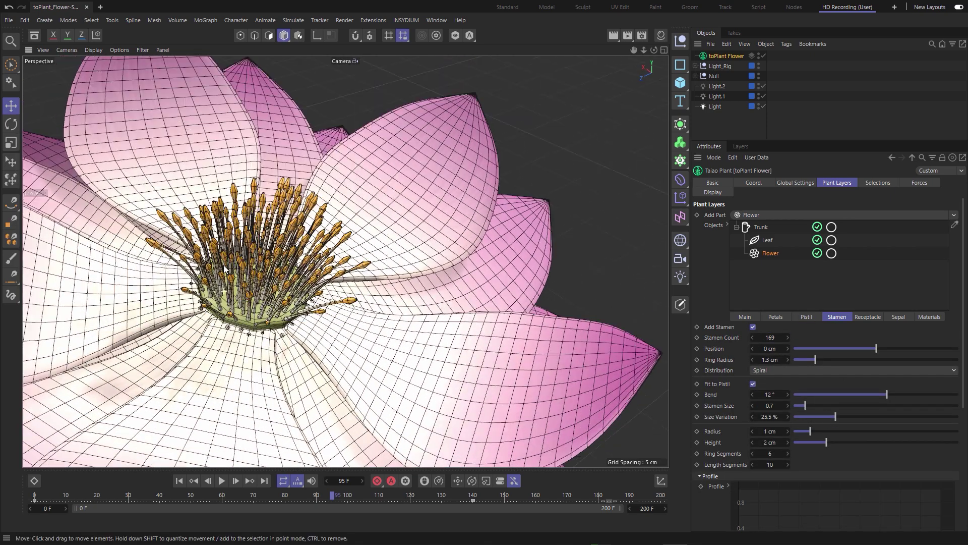
drag(887, 395, 938, 395)
- Switch the viewport to Gouraud shading and orbit around the finished lotus
key(n)
key(a)
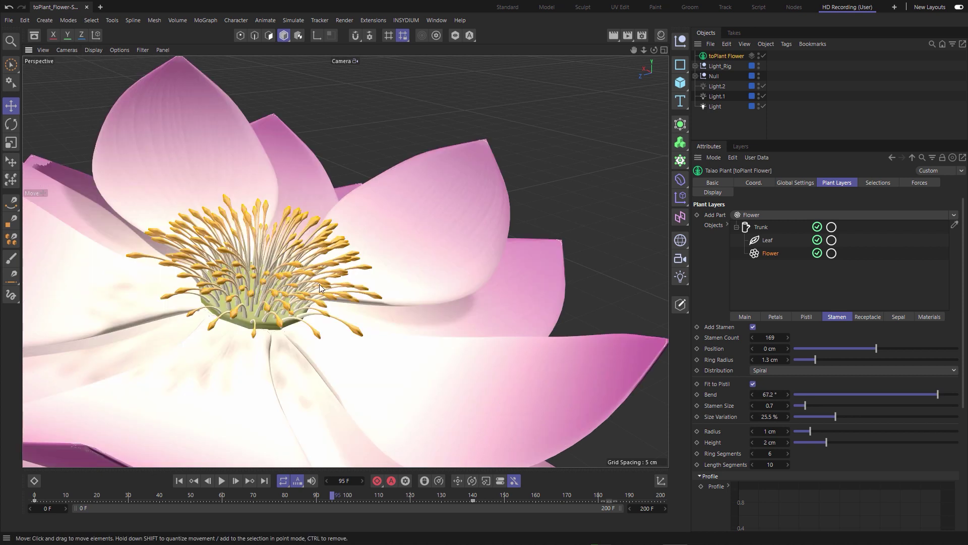
scroll(319, 288, down, 10)
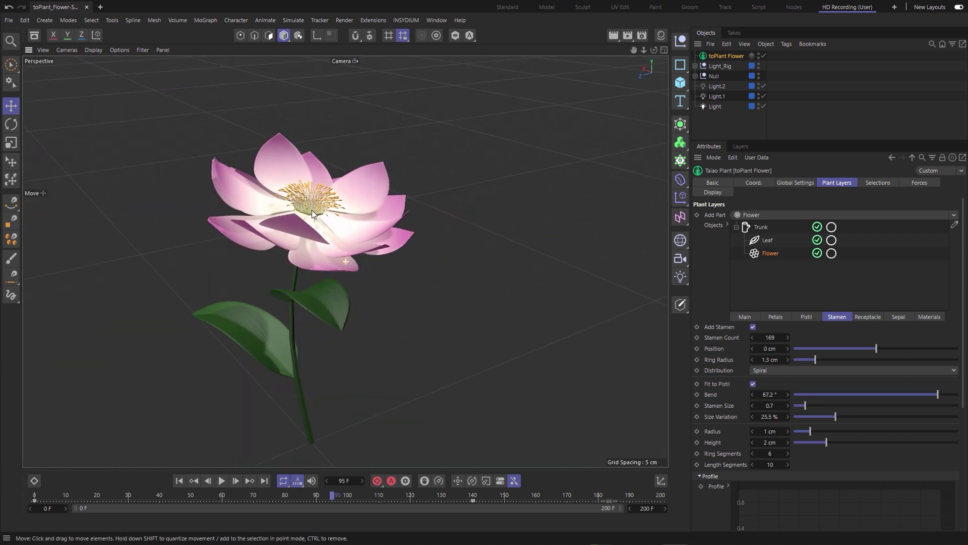
alt+drag(312, 213, 311, 230)
alt+drag(299, 264, 272, 275)
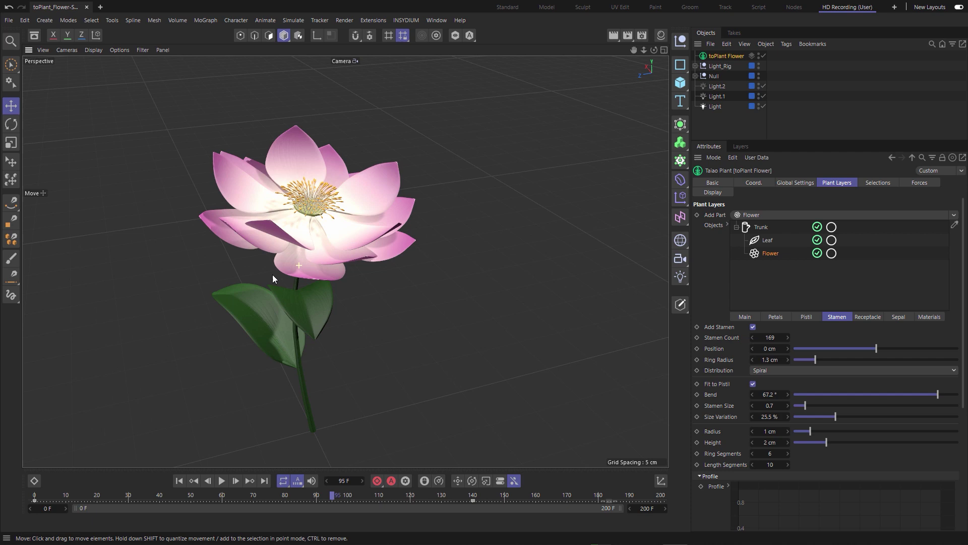
alt+drag(210, 281, 92, 272)
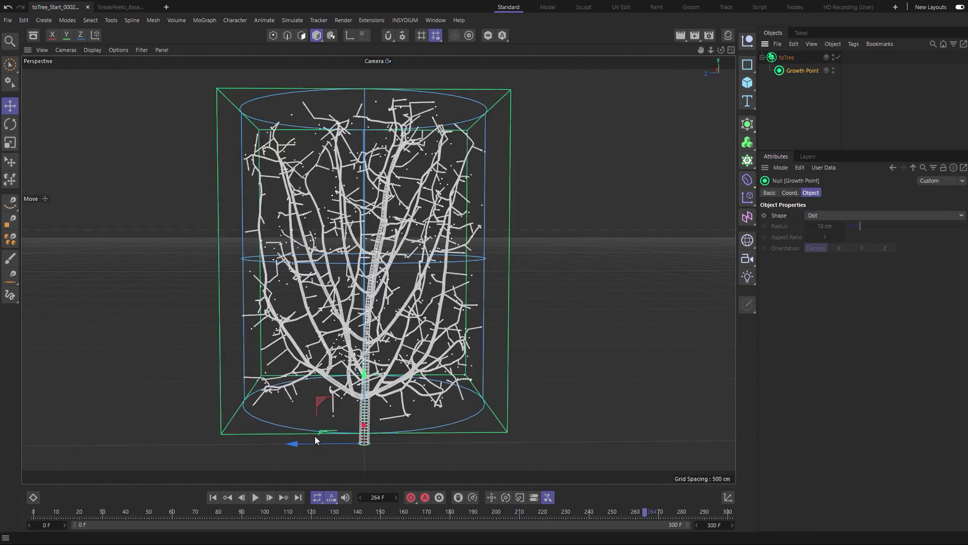
- Shift the growth point left and taper the Tree Crown Profile toward the top
drag(313, 441, 235, 441)
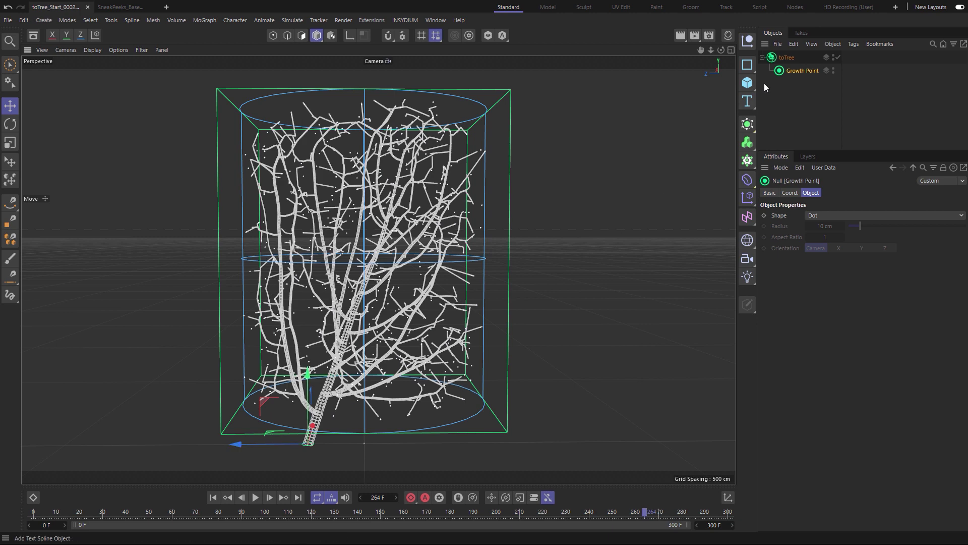
click(787, 58)
click(919, 193)
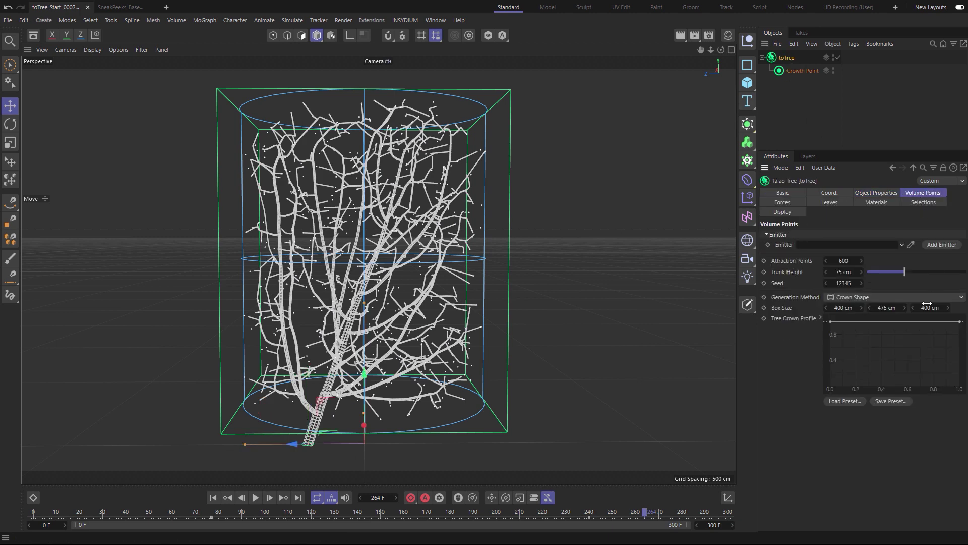
drag(957, 324, 955, 371)
- Enable Use Leaves and adjust the leaves' Fold and Furling
click(876, 192)
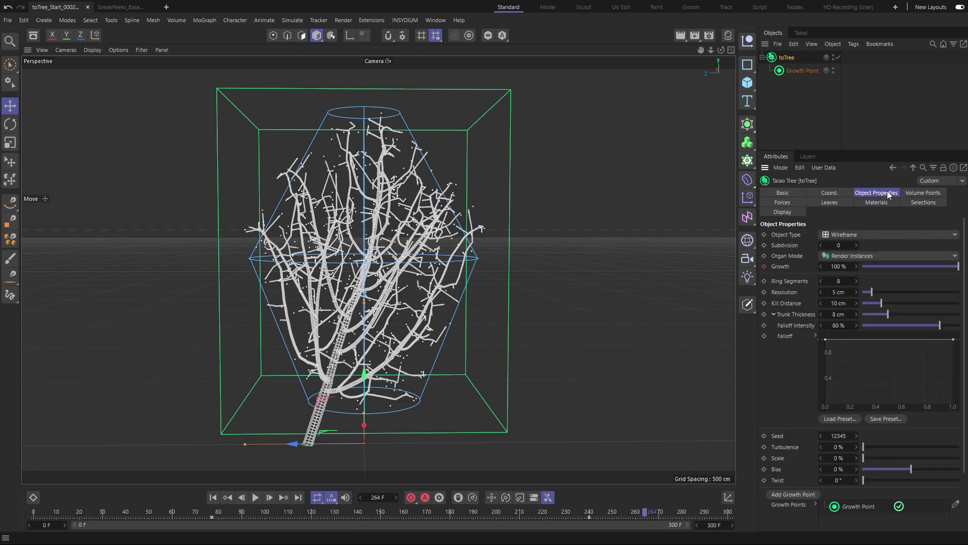
scroll(578, 220, up, 5)
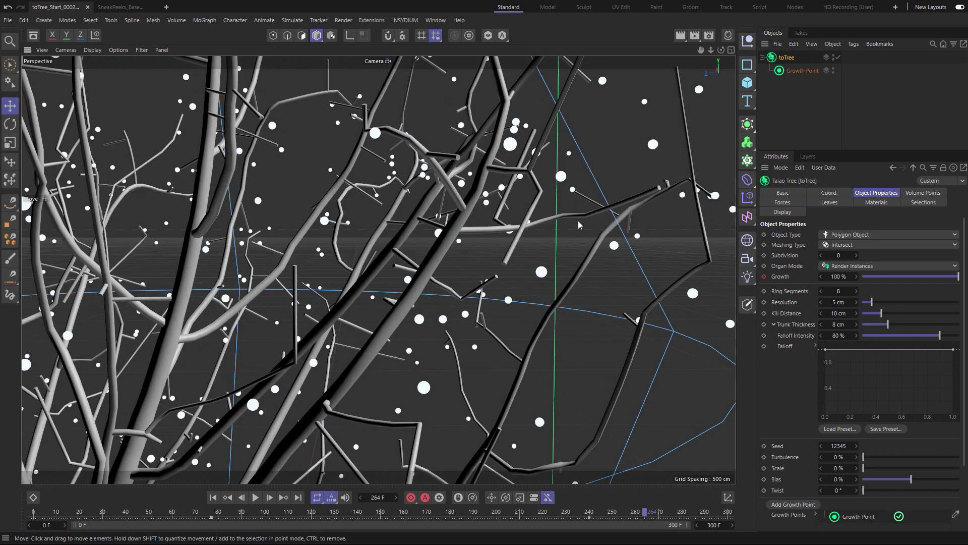
click(829, 202)
click(804, 234)
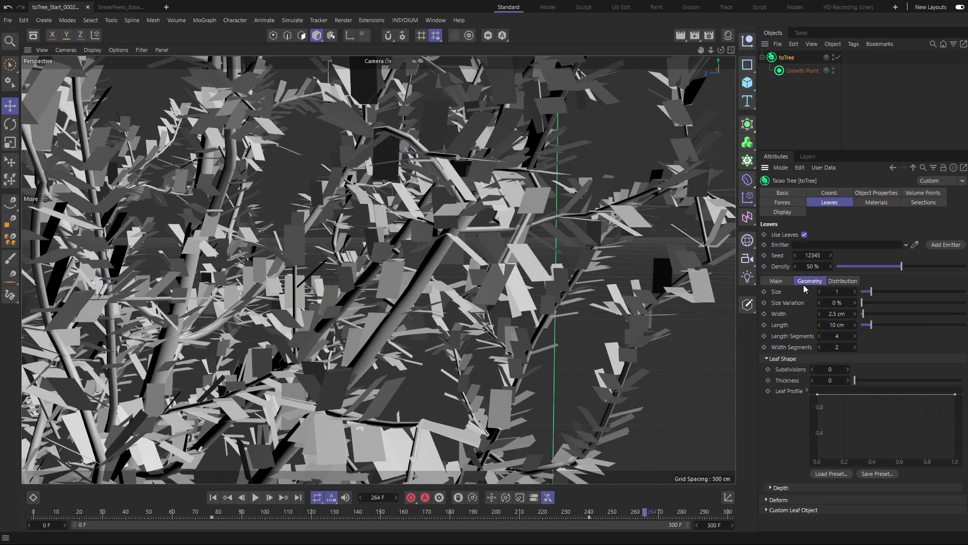
click(776, 281)
drag(921, 338, 888, 339)
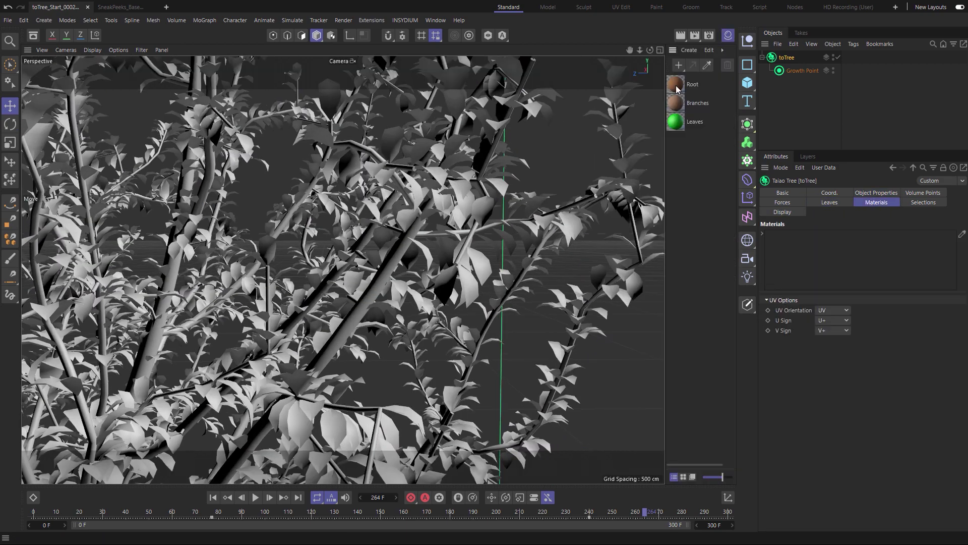
- Assign the green Leaves material to the Leaf slot in Materials
click(822, 299)
click(818, 321)
drag(675, 122, 807, 262)
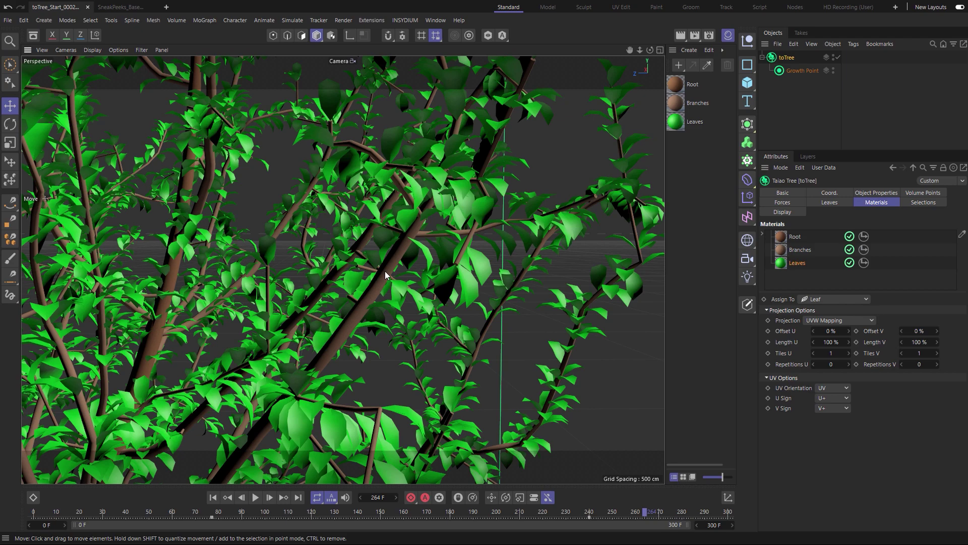
alt+drag(342, 275, 367, 277)
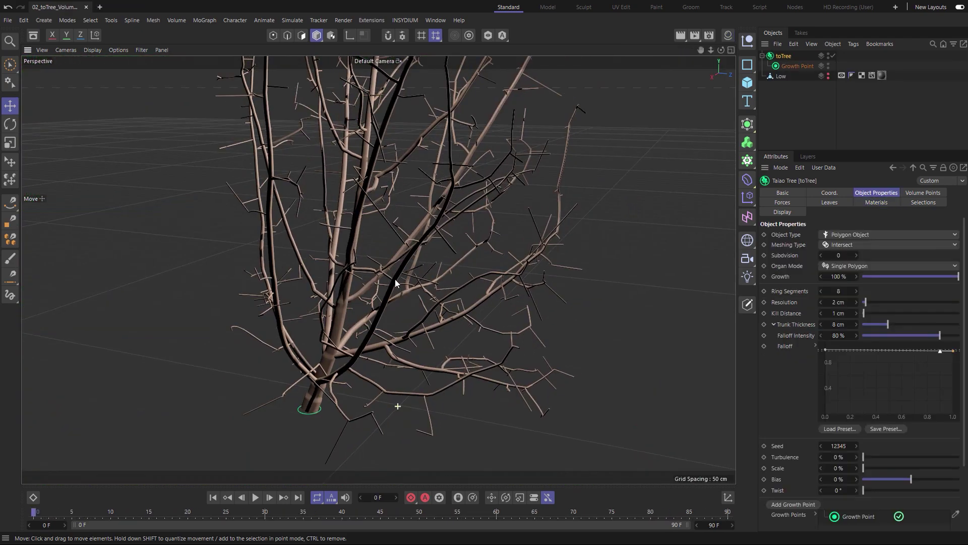
- Unhide Low and set the Generation Method to Volume Objects so the tree grows inside it
click(828, 73)
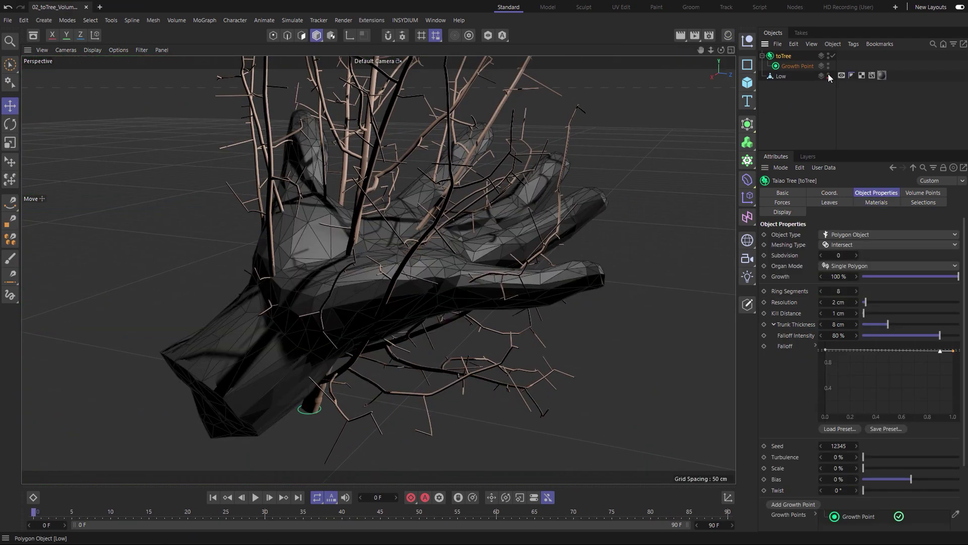
click(923, 193)
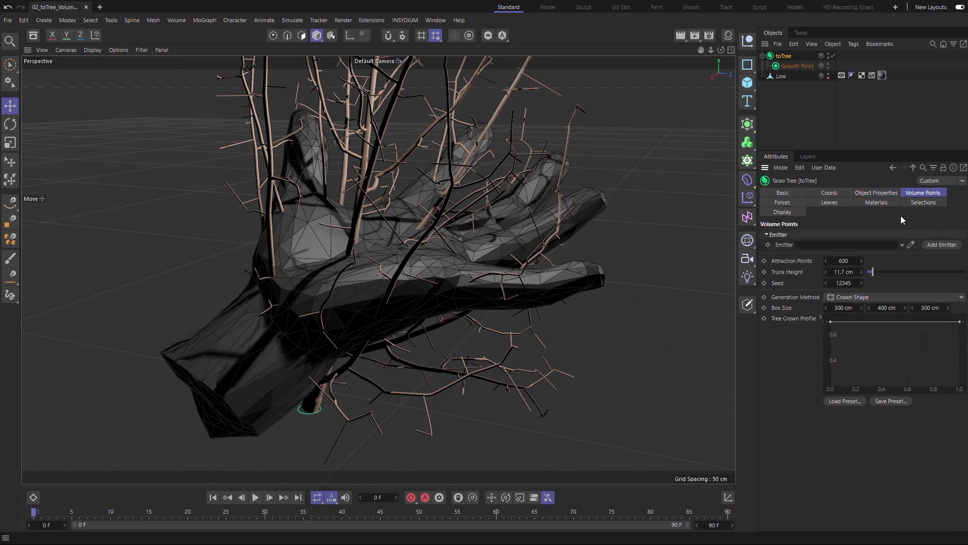
click(860, 297)
click(857, 305)
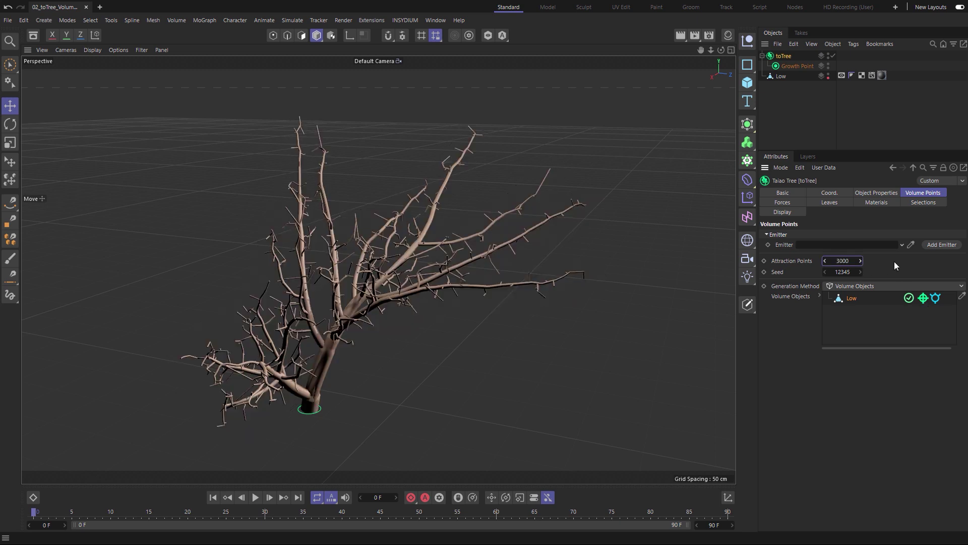
- Check Use Leaves to cover the branches with dense green leaves
click(831, 202)
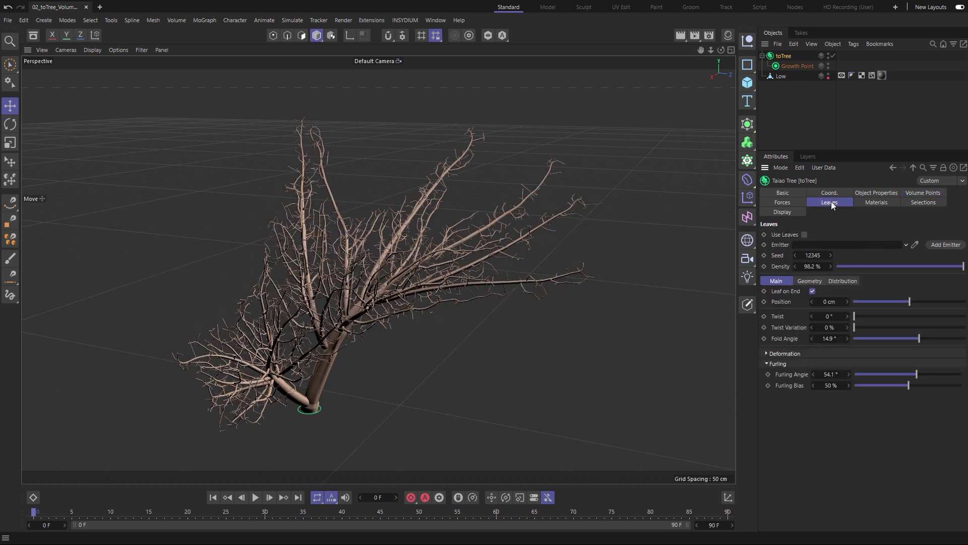
click(805, 234)
alt+drag(469, 264, 368, 261)
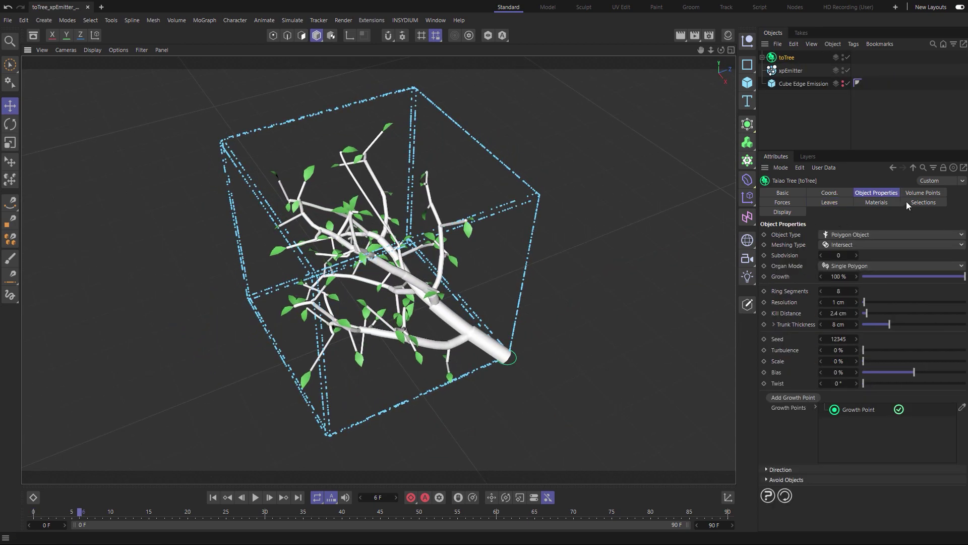
- Link xpEmitter as the Volume Points emitter so leafy branches trace the cube's edges
click(923, 193)
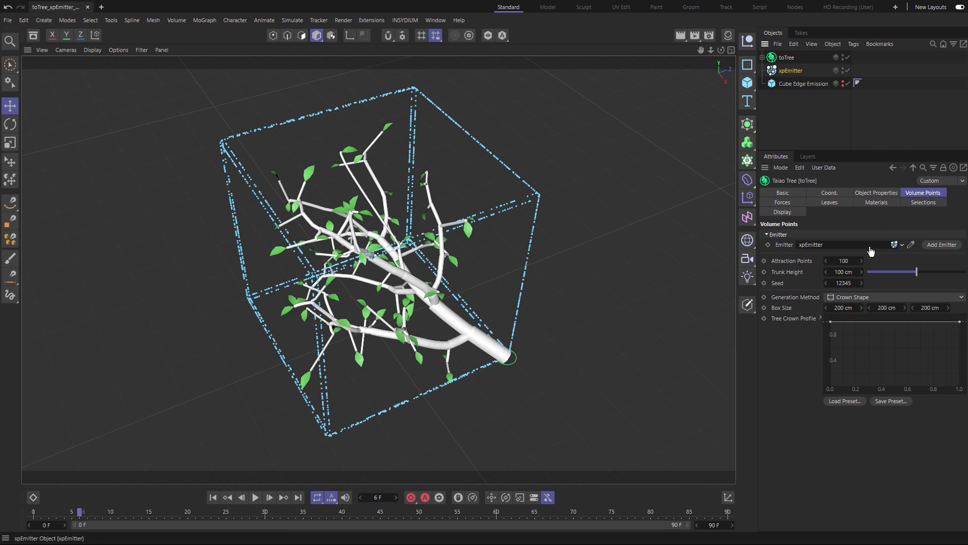
drag(861, 252, 857, 246)
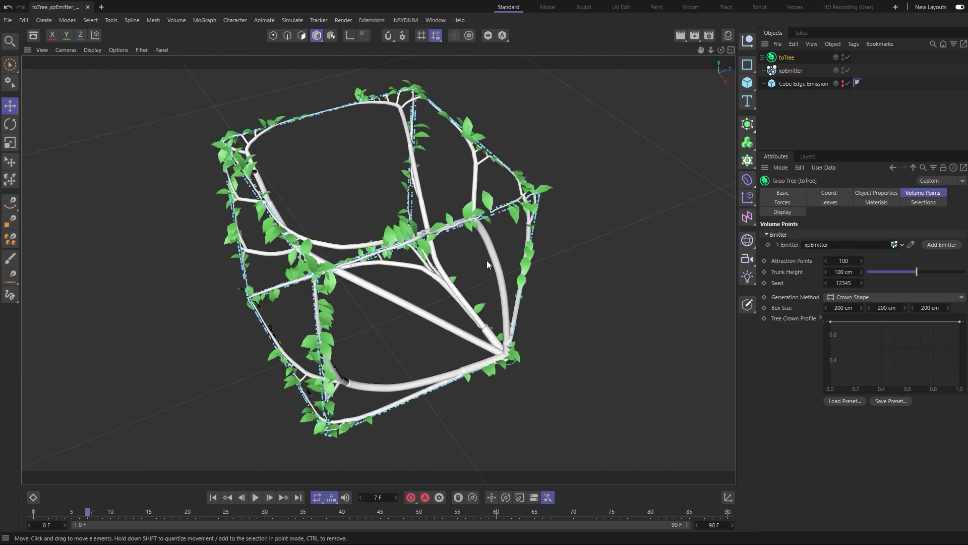
alt+drag(486, 260, 381, 267)
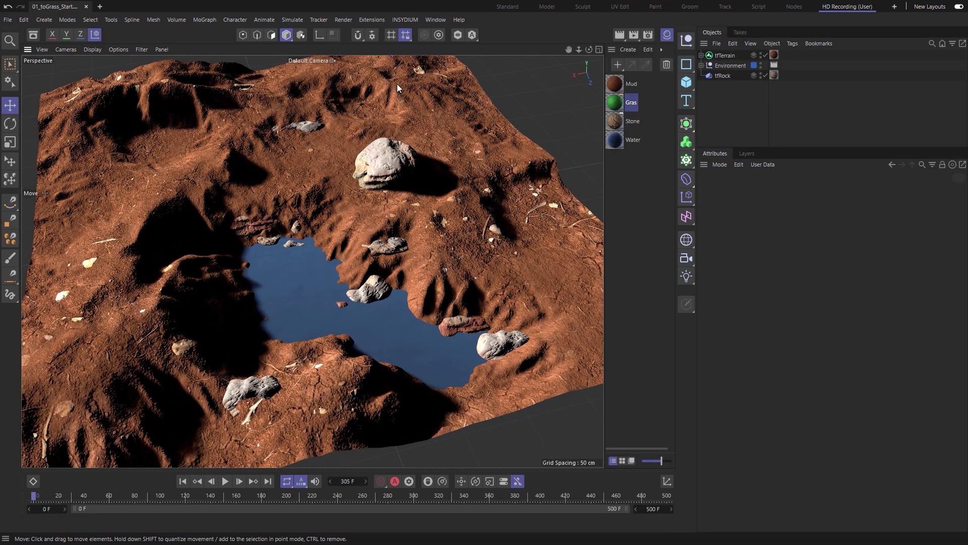
- Add a Taiao toGrass generator with adjusted Blade Height and Bend, Polygon Object blades and Gras material
click(405, 20)
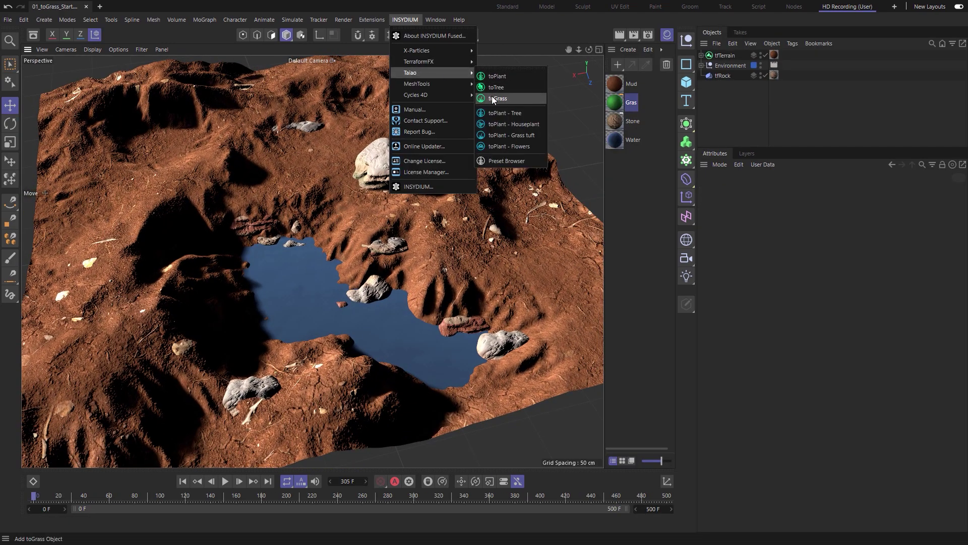
click(494, 99)
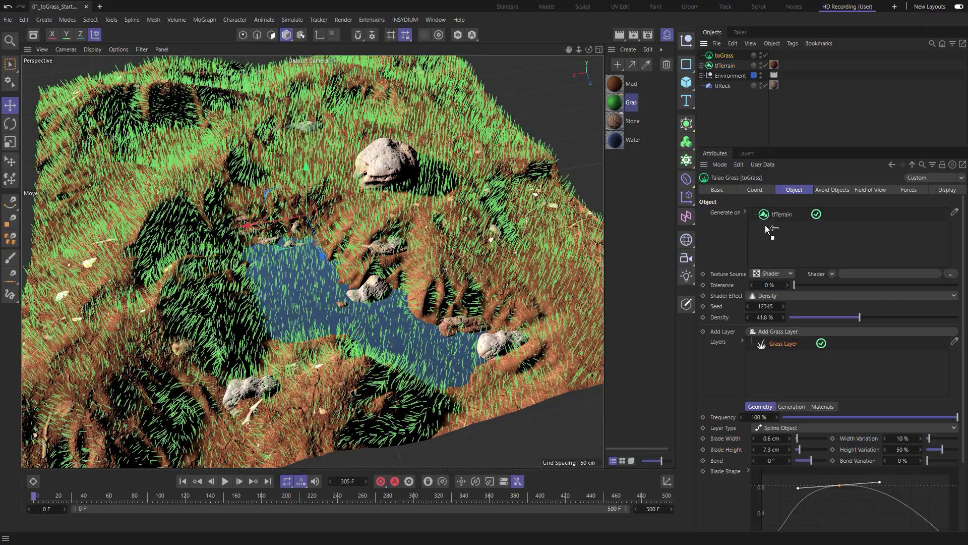
alt+drag(367, 214, 365, 174)
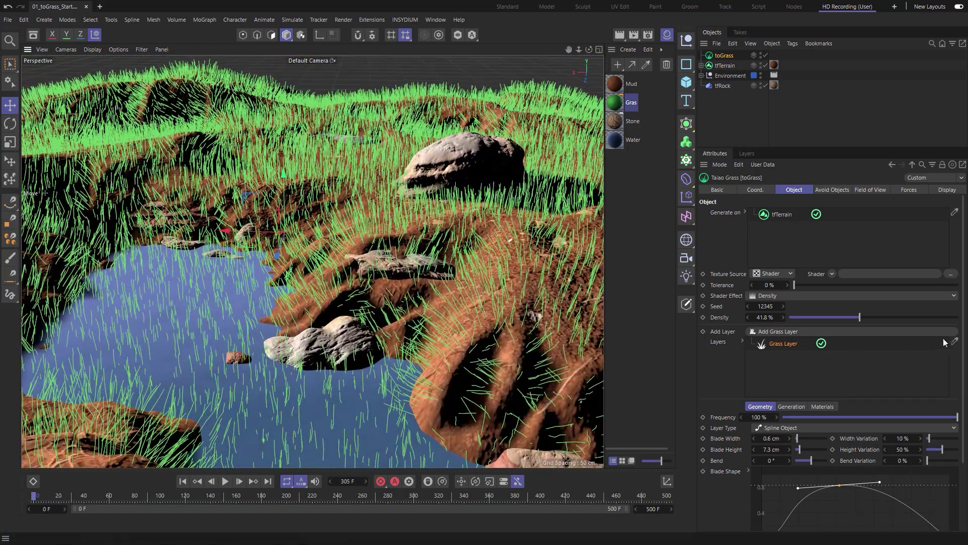
scroll(966, 380, down, 3)
scroll(966, 381, down, 1)
mouse_move(798, 365)
mouse_down()
mouse_move(820, 376)
mouse_move(803, 365)
mouse_up()
click(762, 343)
click(756, 353)
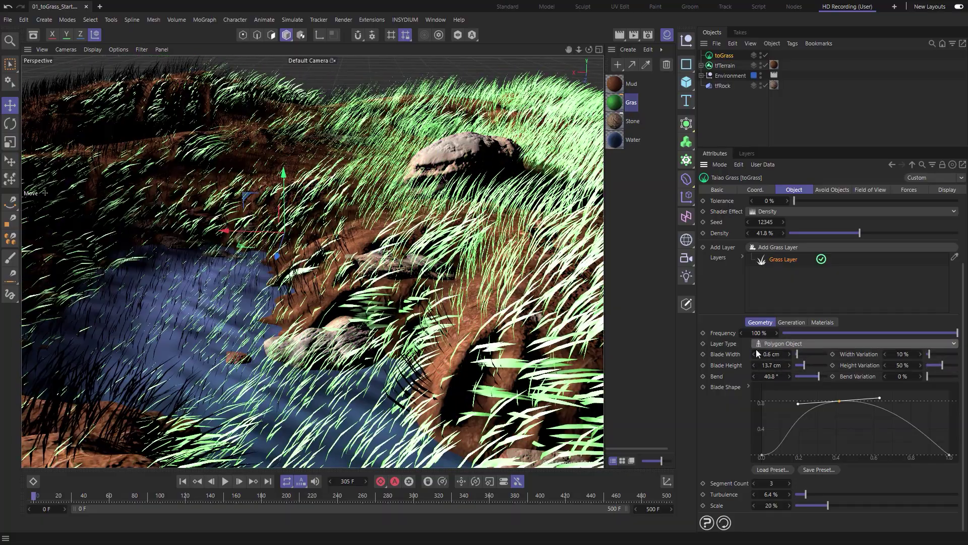
drag(726, 58, 726, 57)
alt+drag(353, 252, 360, 196)
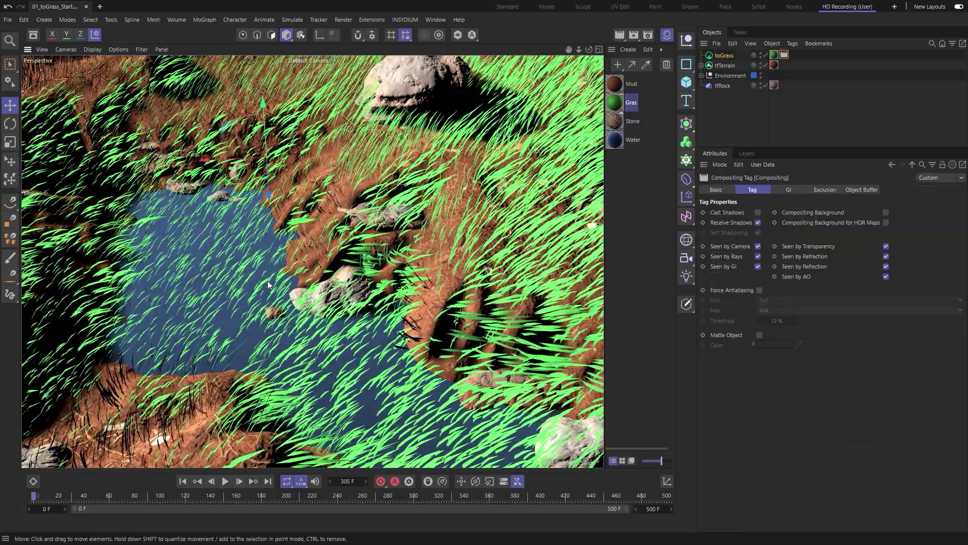
- Raise Height Min and limit the grass to slopes up to 31° with 27.7% rotation variation
click(724, 55)
click(794, 416)
drag(793, 426, 796, 427)
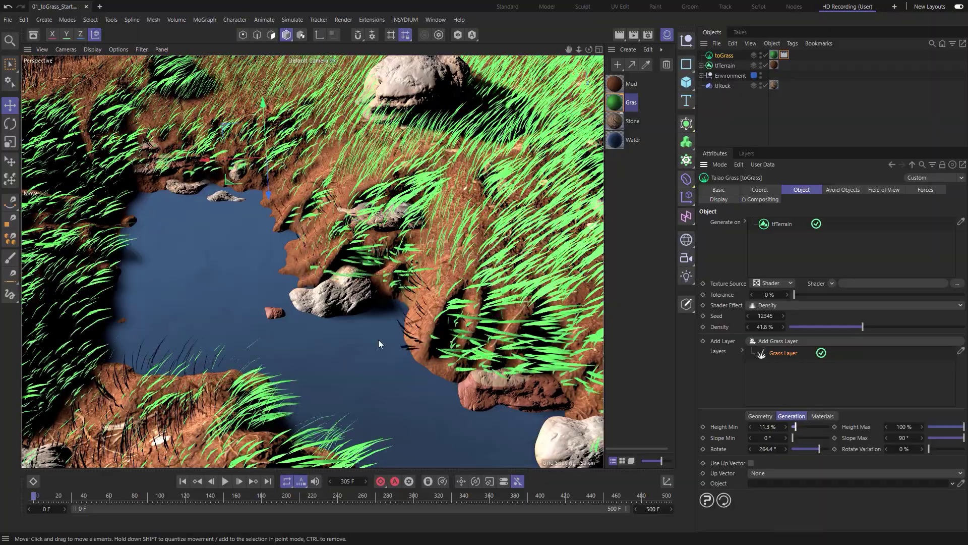
scroll(379, 344, down, 3)
drag(963, 438, 937, 449)
scroll(404, 191, up, 10)
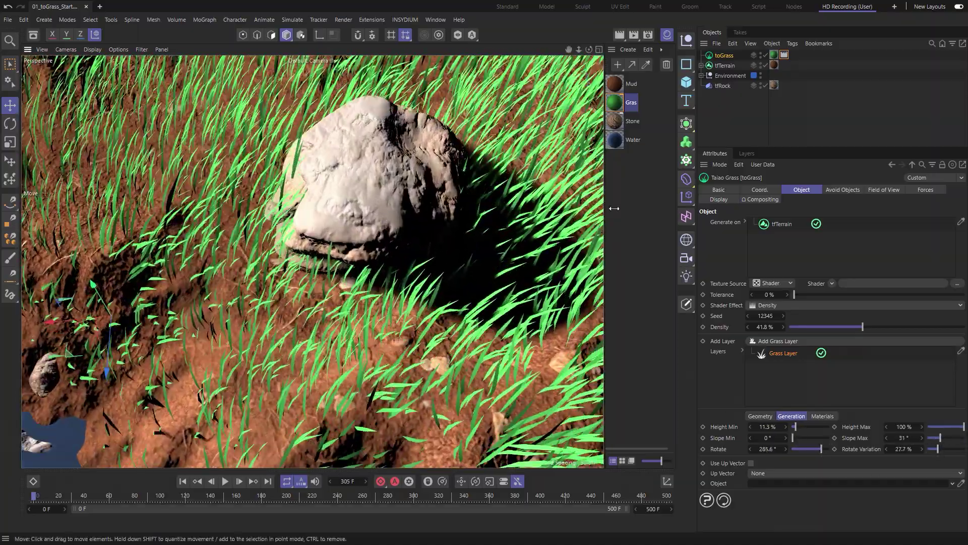
- Cull grass within 5.8 cm of tfRock and set 20% Wavy Turbulence wind
click(854, 190)
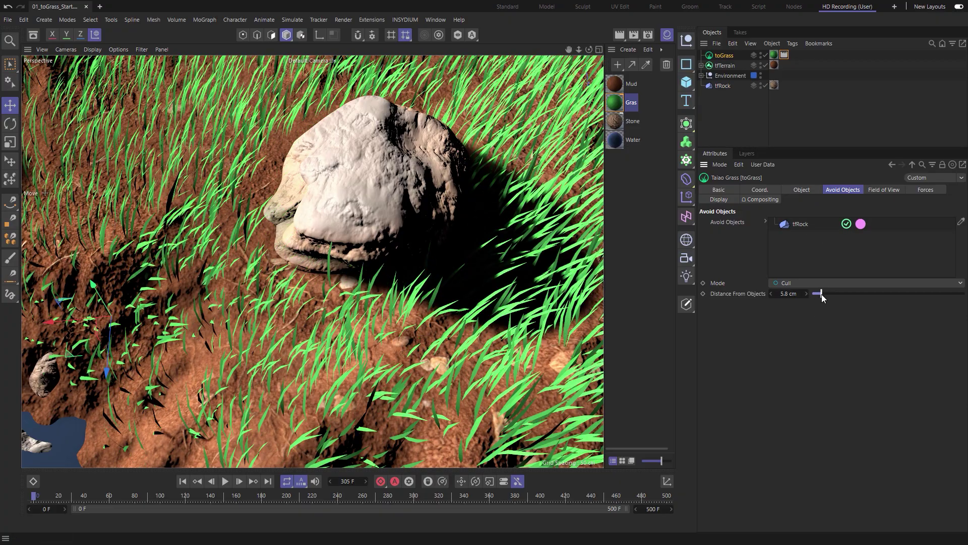
scroll(305, 288, down, 10)
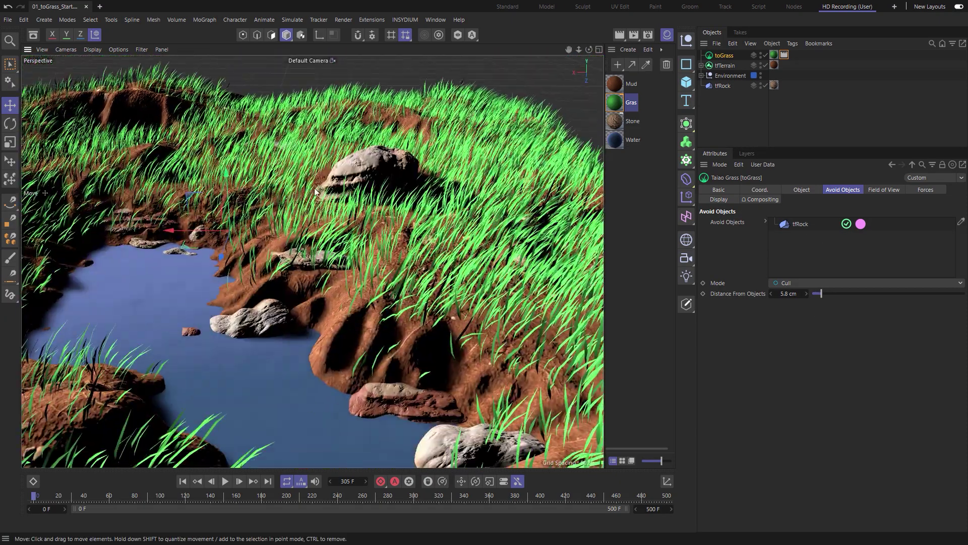
click(926, 190)
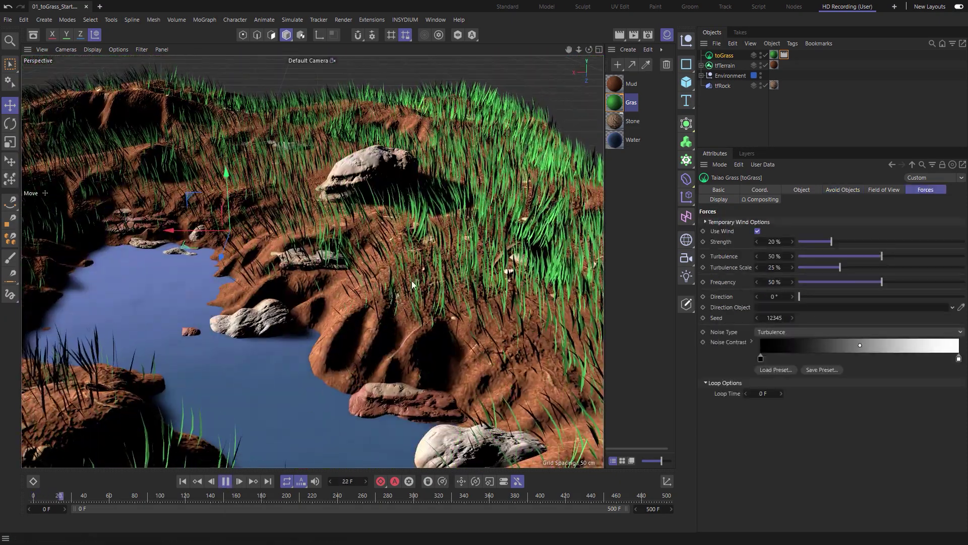
drag(782, 333, 784, 359)
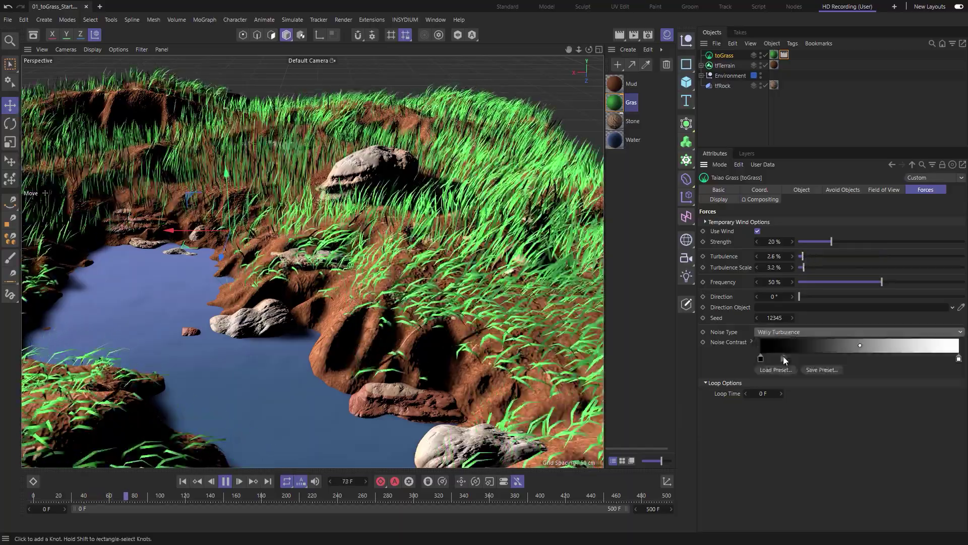
alt+drag(334, 238, 326, 264)
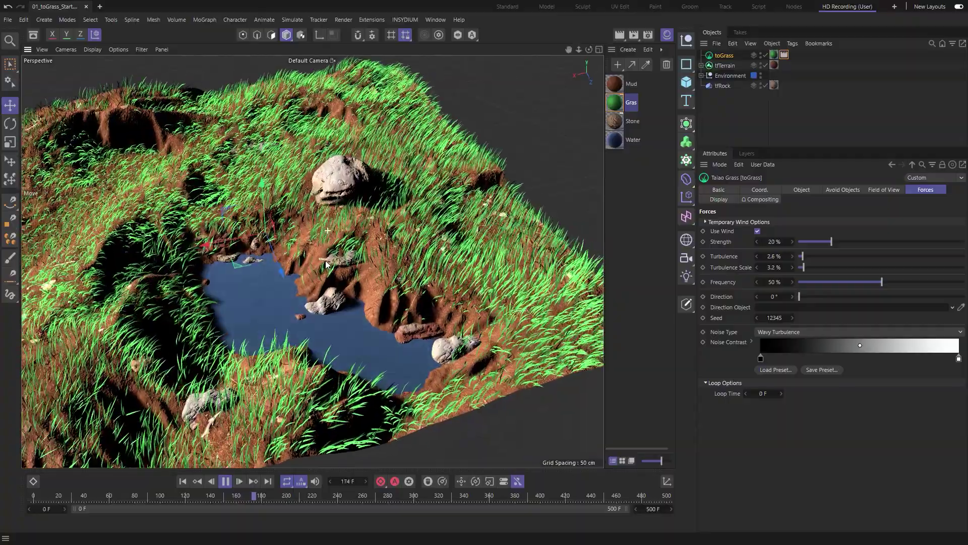